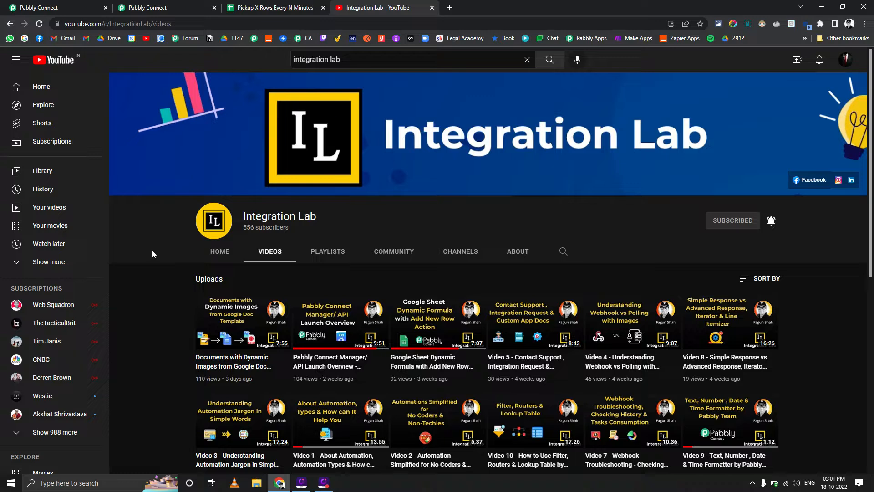
Switch to the Google Sheets spreadsheet and review the Data sheet's names and emails and the last-row formula in cell B2 of Variables
click(244, 8)
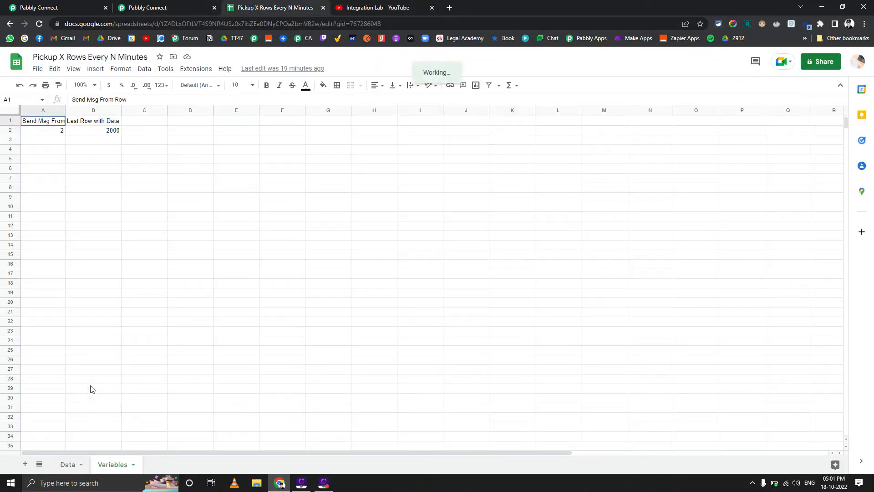
click(68, 464)
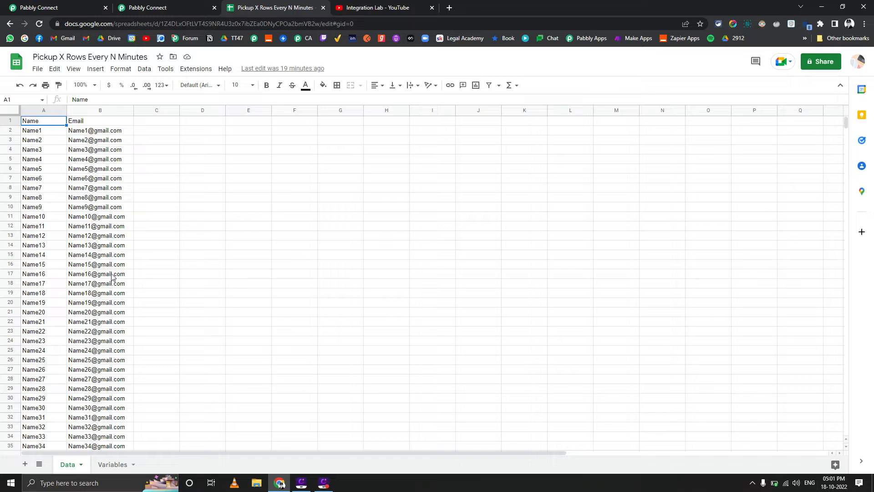
mouse_move(114, 273)
mouse_move(89, 166)
mouse_move(69, 232)
mouse_move(103, 253)
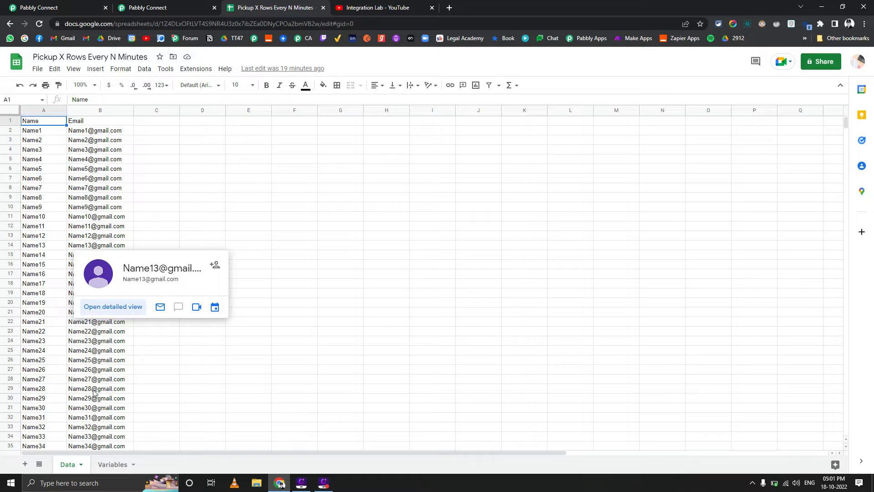
click(112, 465)
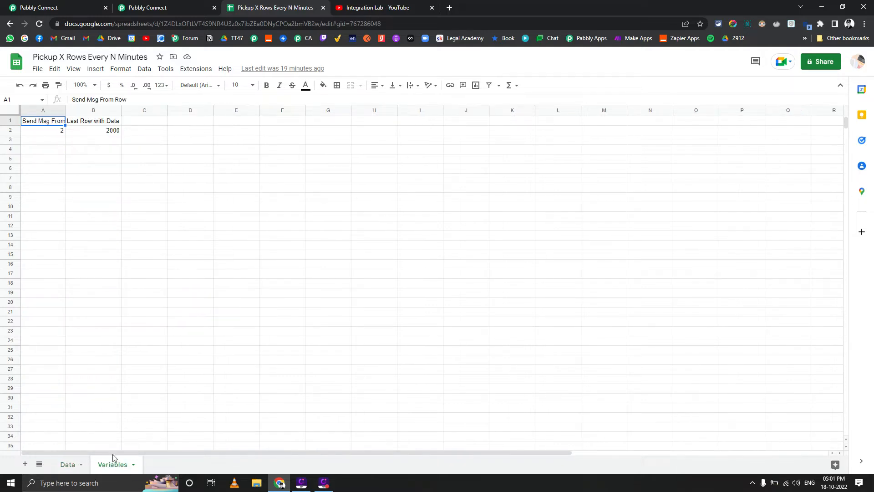
click(77, 132)
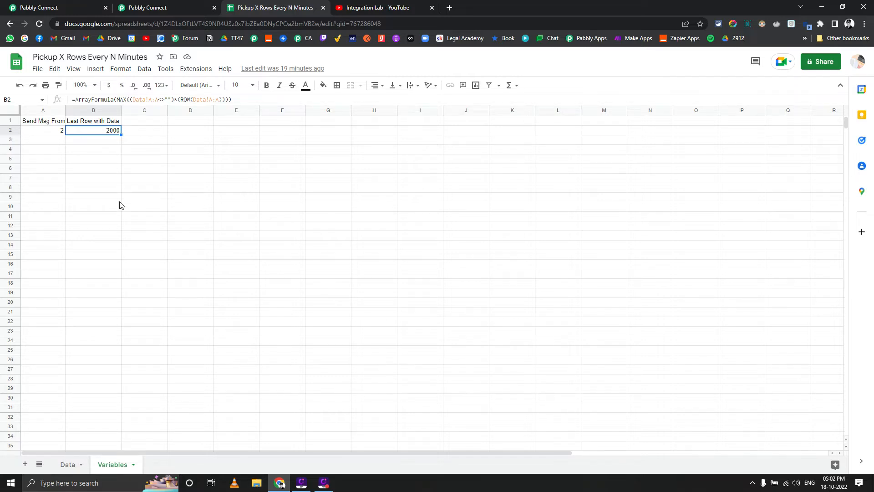
Delete row 2000, the last filled row of the Data sheet
click(68, 463)
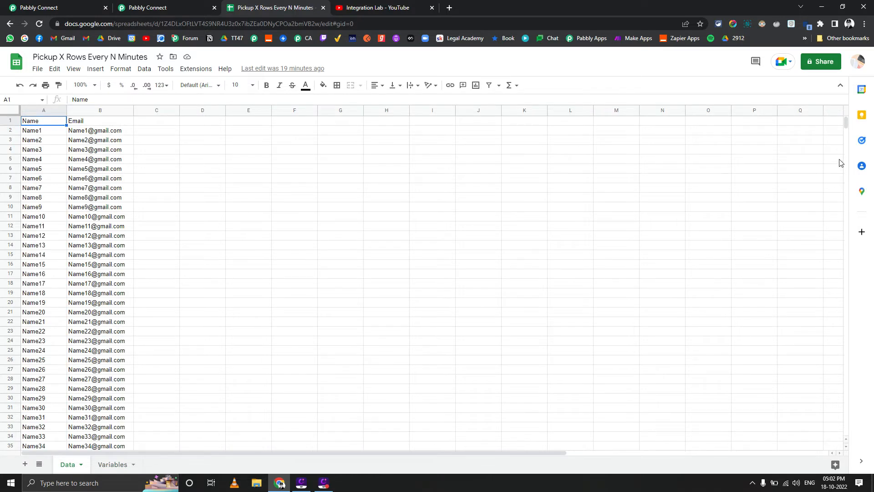
drag(845, 121, 841, 442)
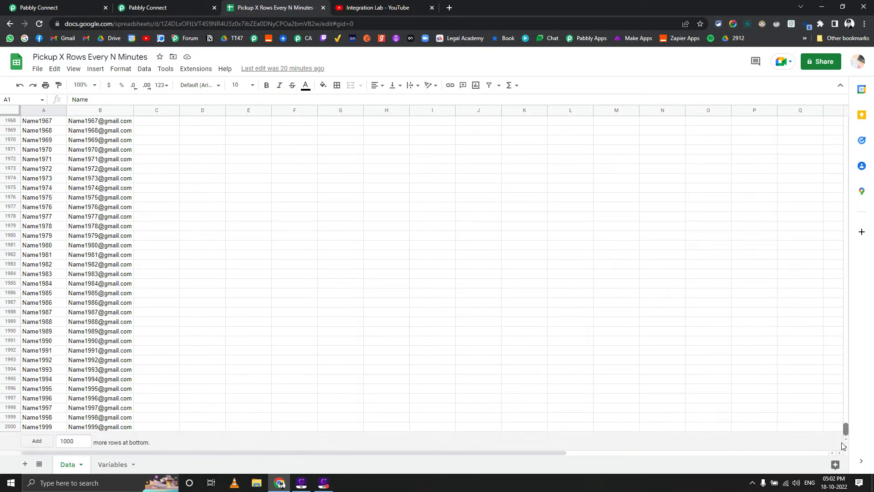
click(8, 428)
right_click(8, 428)
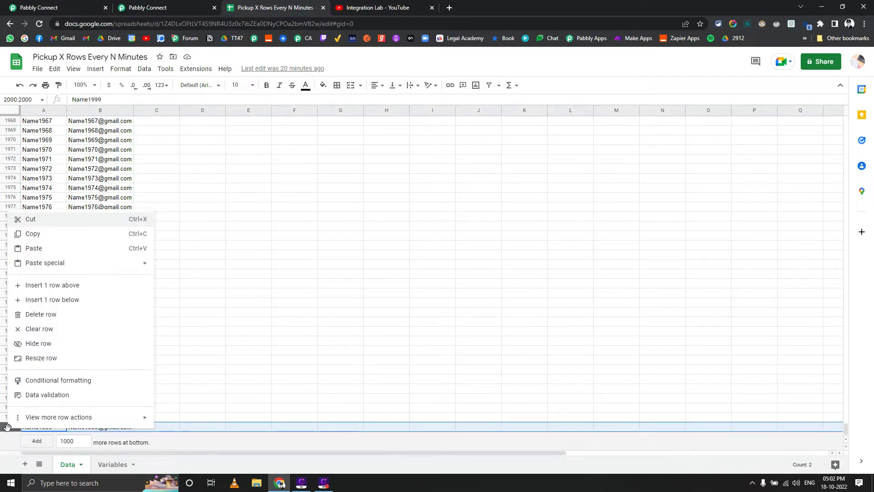
click(41, 314)
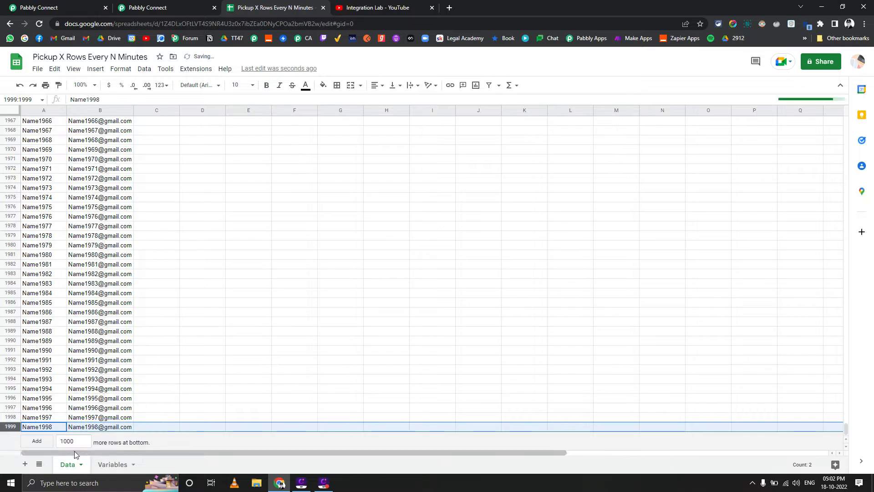
Check the last row with data on the Variables sheet and return to the first rows of the Data sheet
click(111, 465)
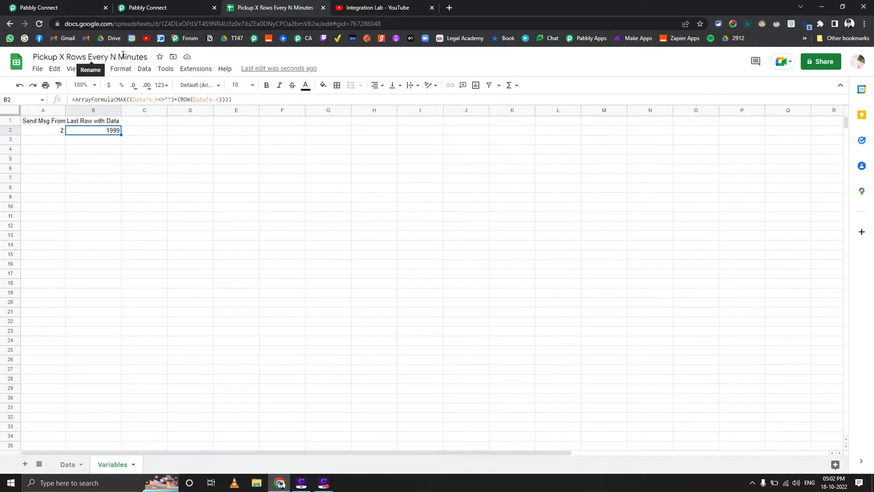
click(178, 218)
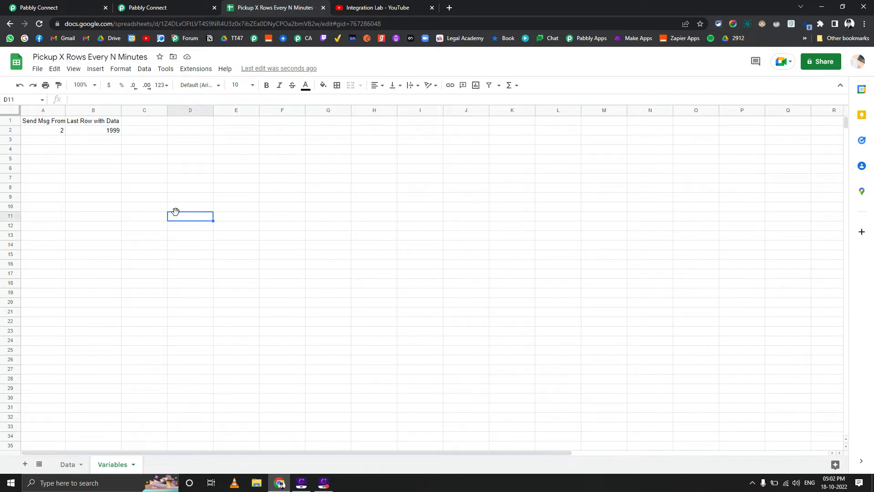
click(66, 463)
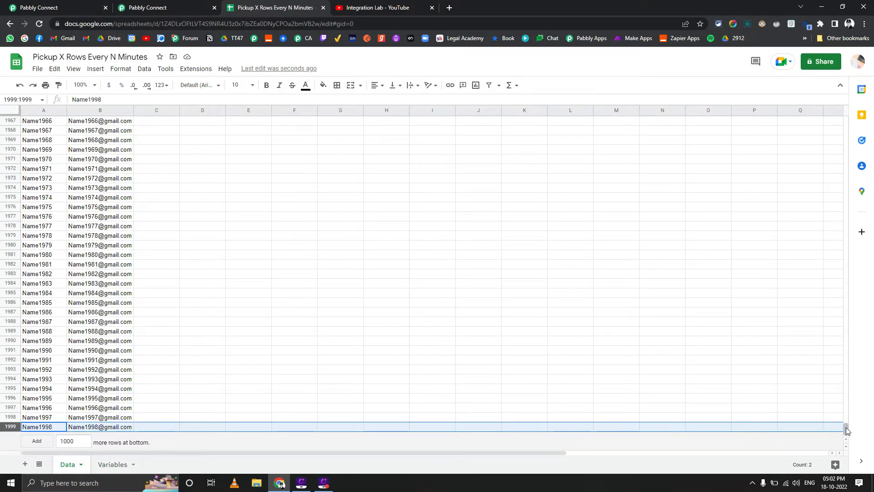
drag(846, 427, 845, 121)
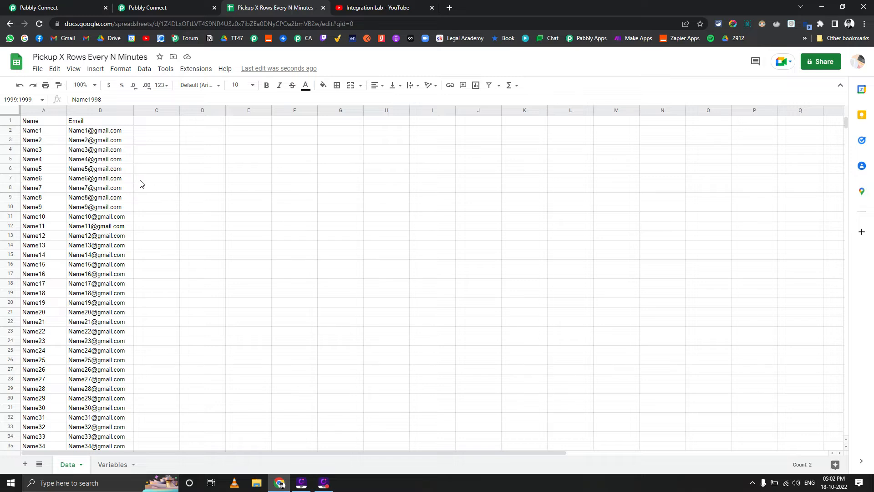
Switch to the Pabbly Connect workflow and review the daily schedule trigger's frequency and time settings
click(159, 6)
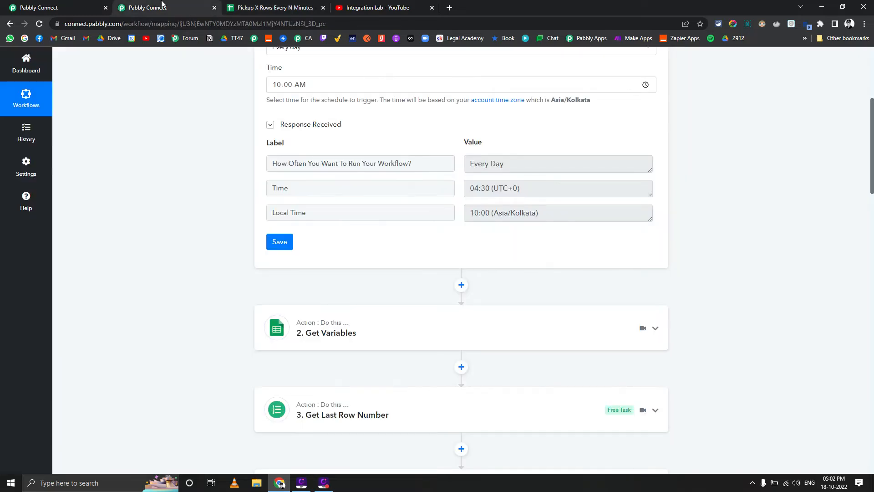
scroll(182, 144, up, 5)
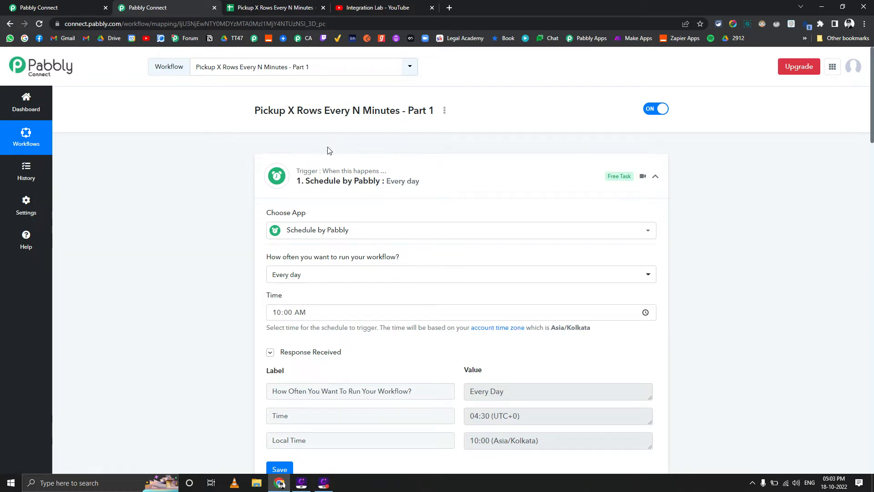
scroll(237, 214, down, 2)
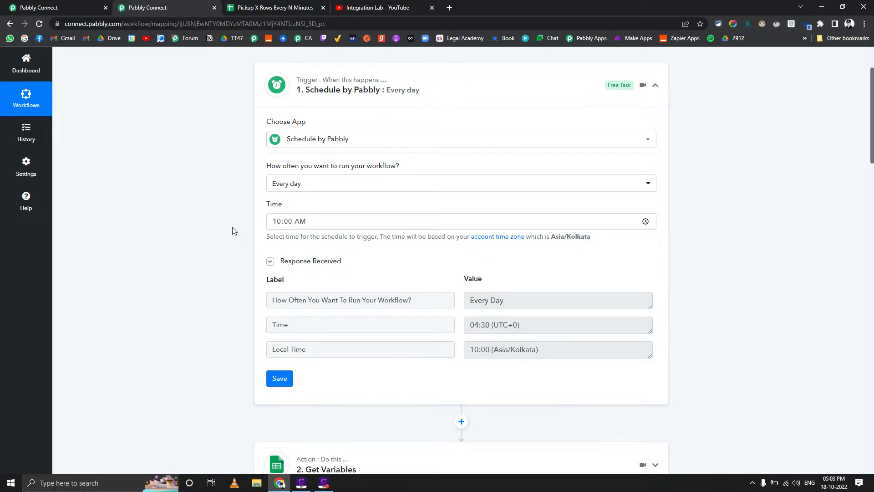
scroll(231, 229, down, 3)
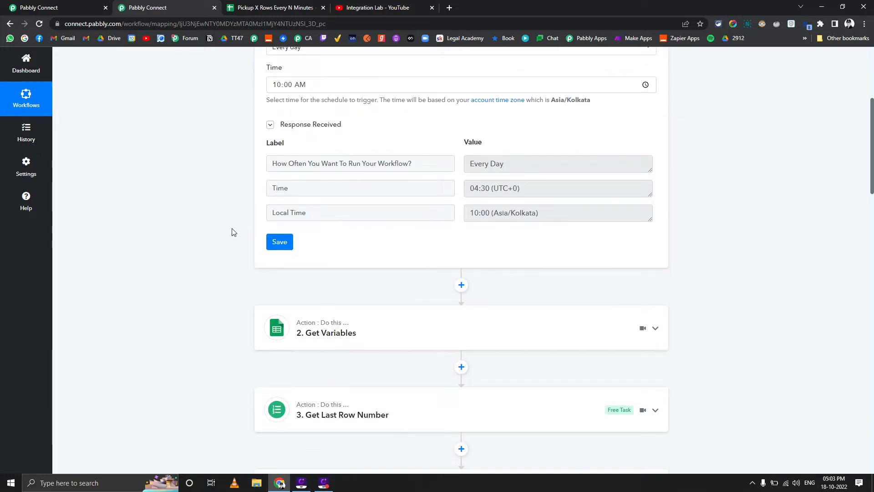
Expand the Get Variables action and compare its spreadsheet, sheet and range settings with the Variables sheet
click(292, 321)
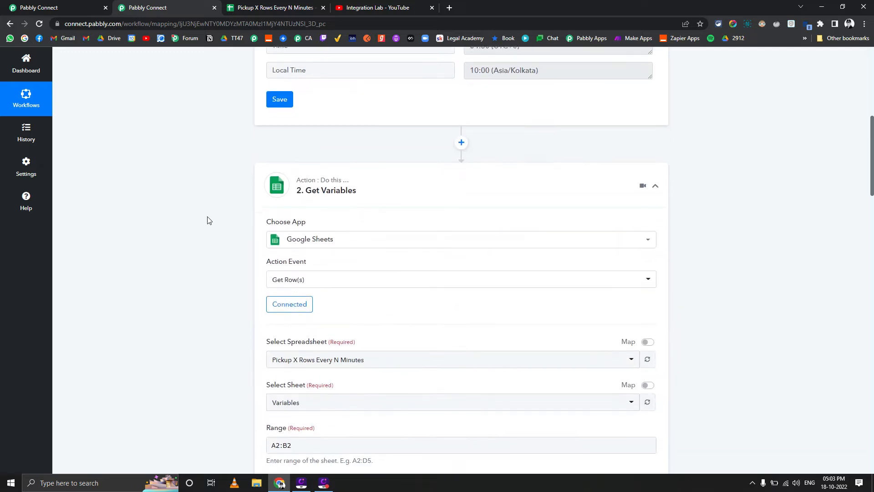
key(ctrl+Tab)
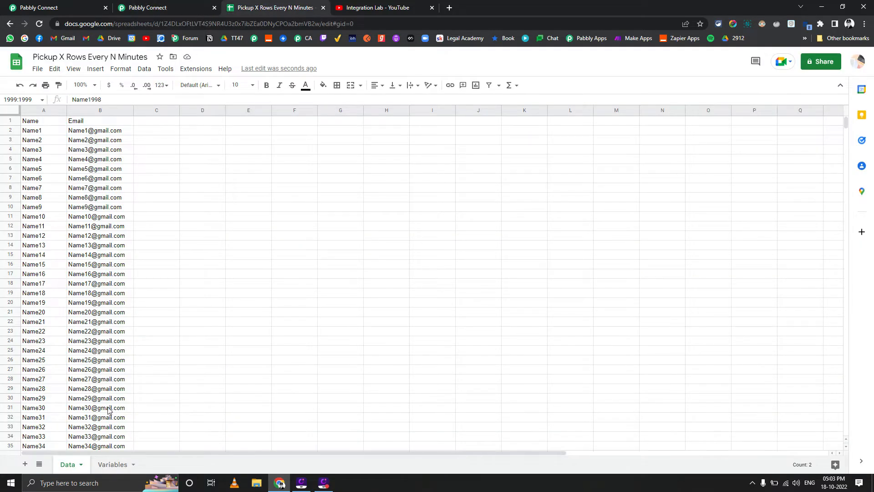
click(112, 463)
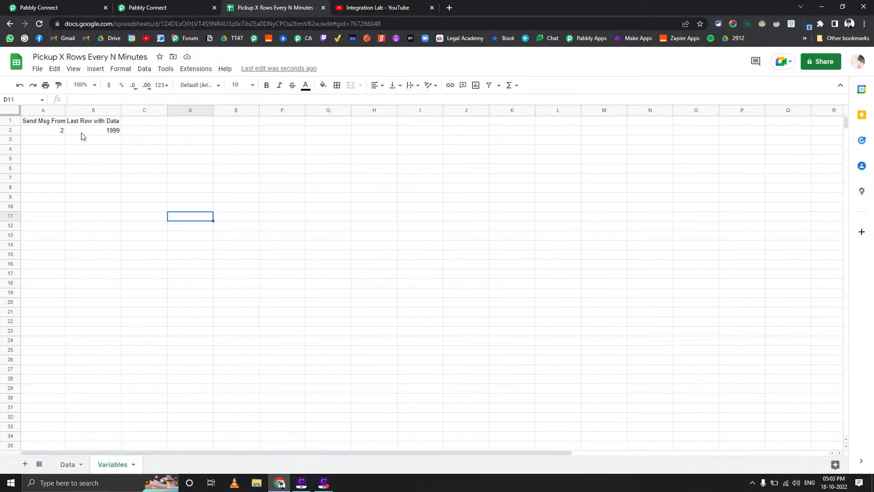
click(156, 5)
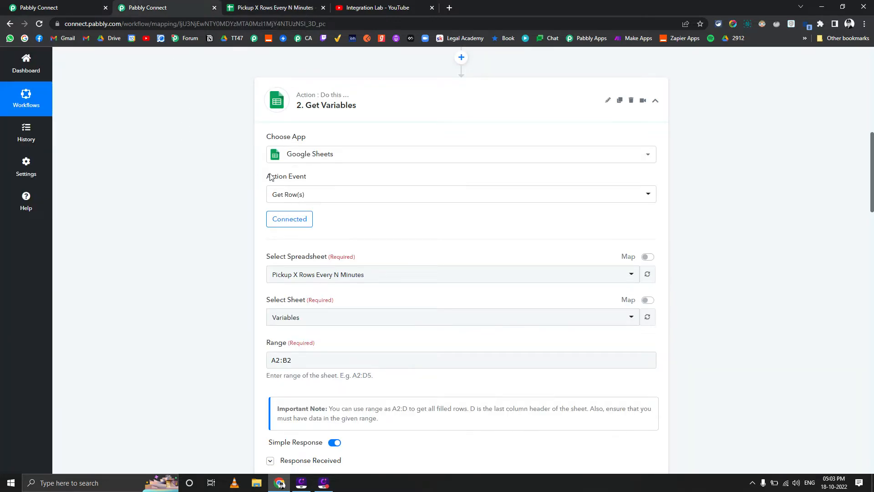
scroll(282, 196, down, 3)
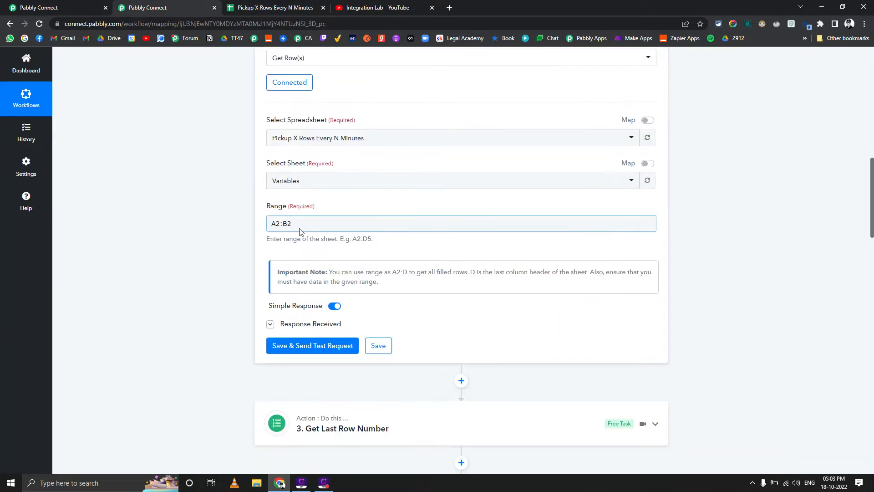
key(ctrl+Tab)
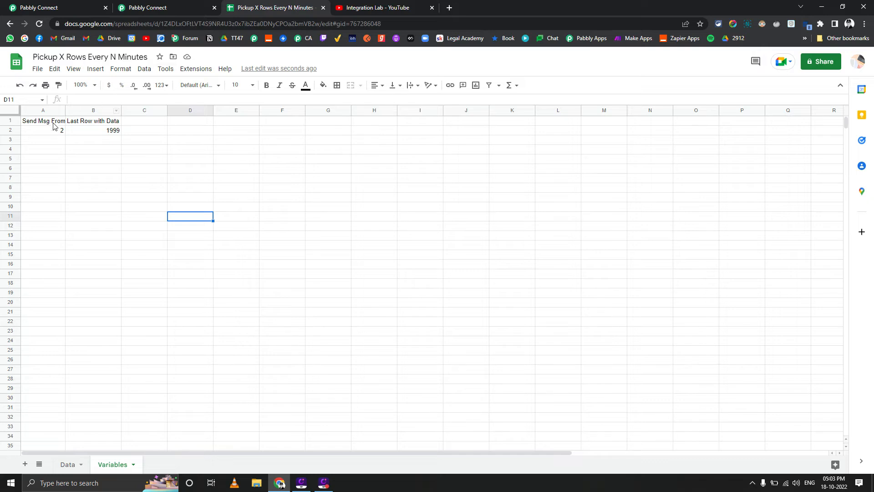
click(150, 7)
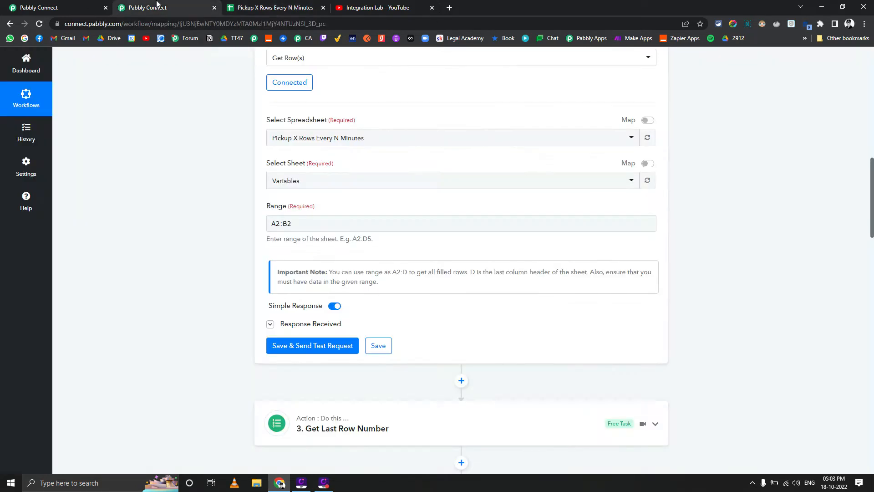
Show the response received by Get Variables and inspect its last-row and send-from-row values
scroll(182, 195, down, 3)
click(291, 190)
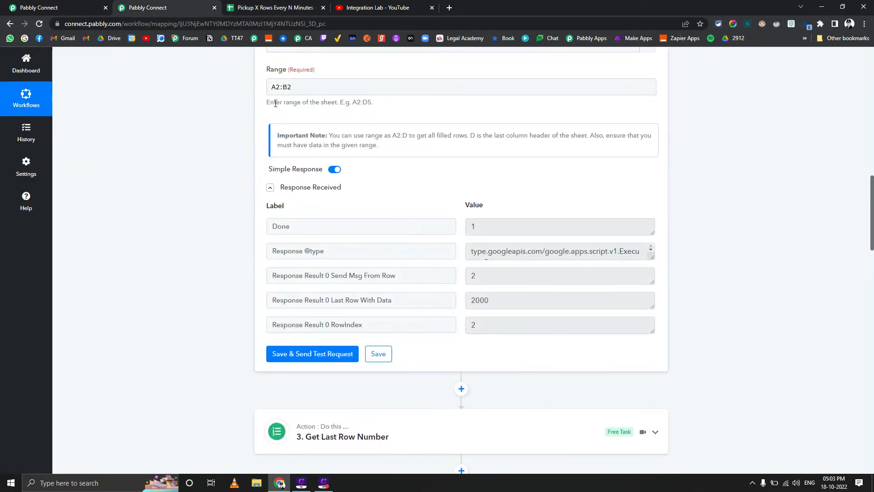
double_click(508, 300)
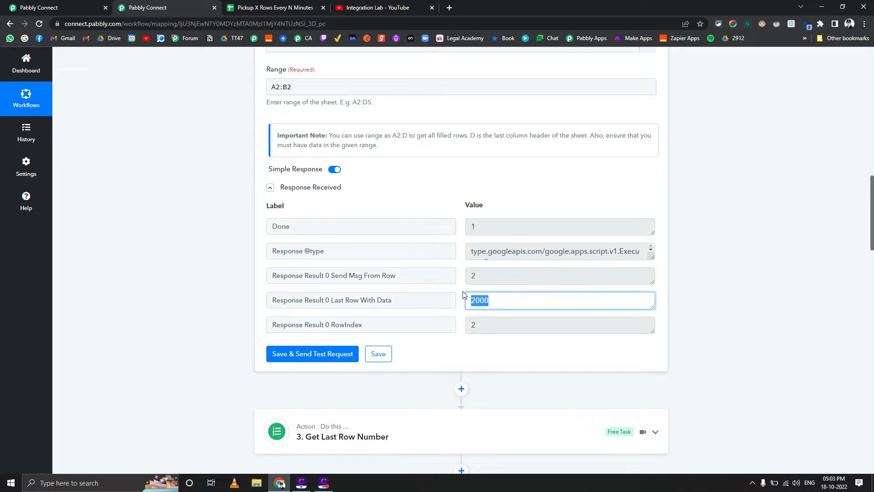
double_click(473, 276)
Expand the Get Last Row Number action and examine the Numbers field, highlighting the added value 100
scroll(228, 273, down, 6)
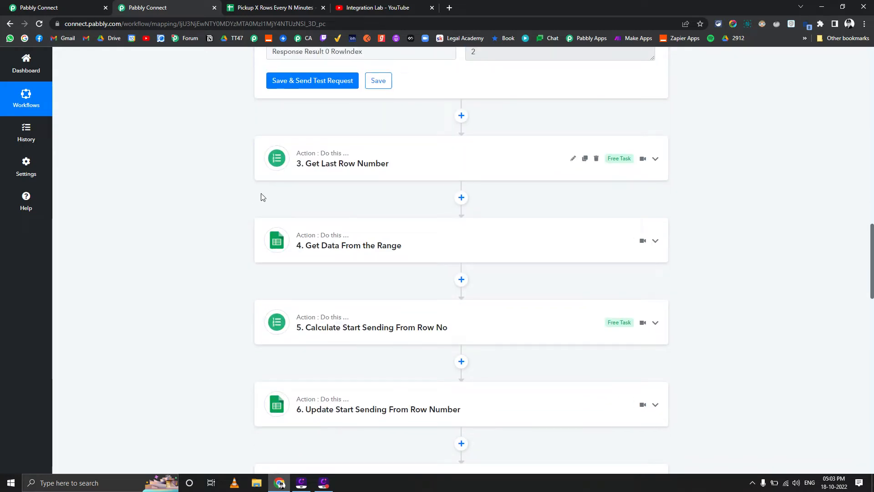
click(320, 172)
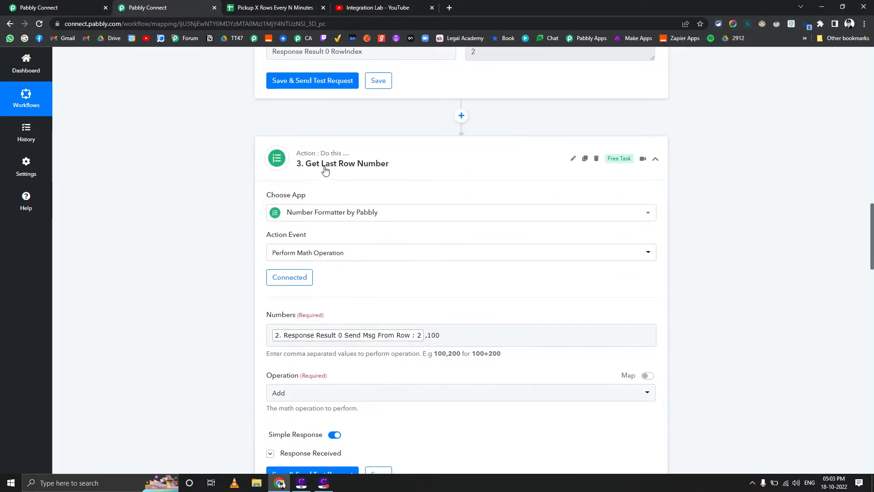
scroll(177, 245, down, 2)
click(455, 250)
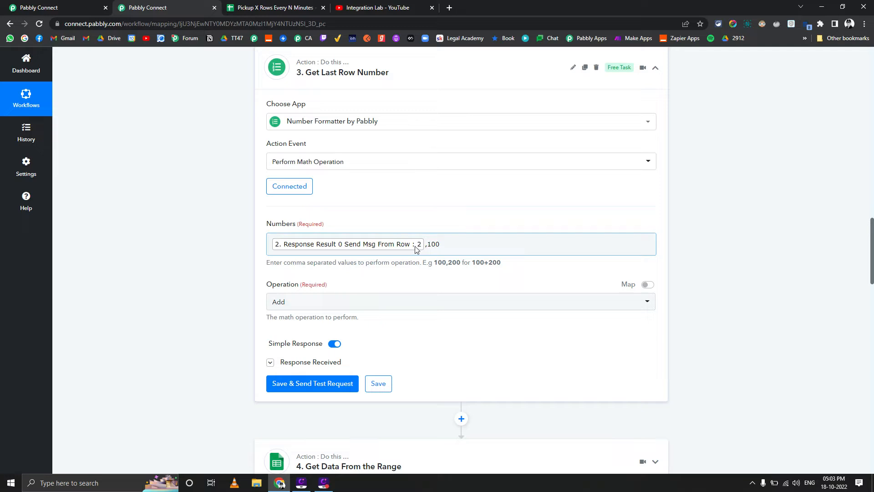
drag(440, 244, 427, 245)
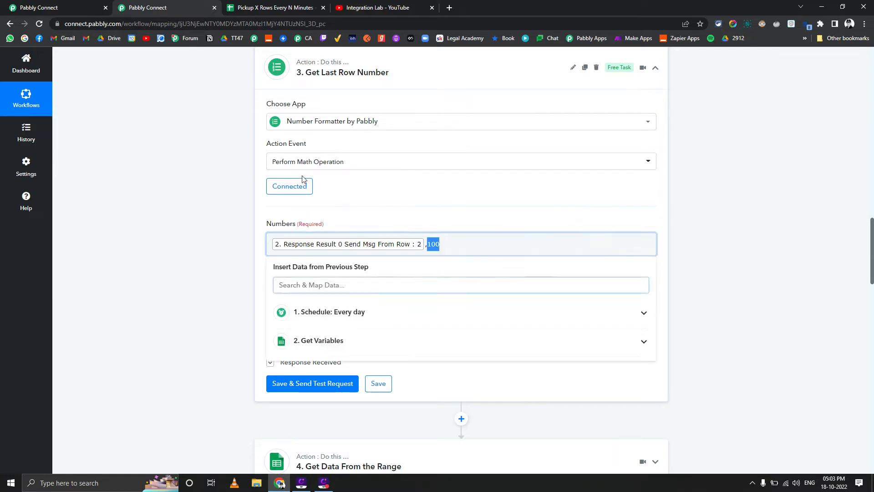
Widen column A on the spreadsheet's Variables sheet to fit the Send Msg From Row header
click(263, 8)
click(49, 132)
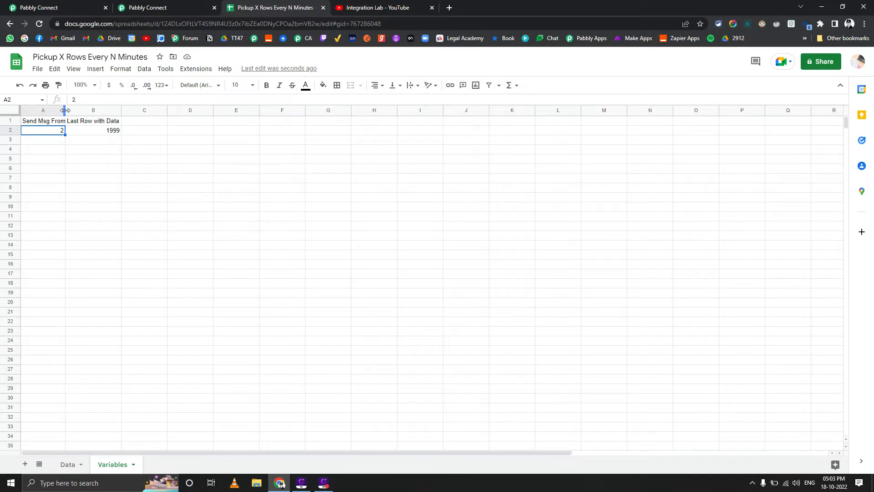
drag(65, 110, 80, 110)
Return to the Pabbly Connect workflow and show the response received by the Get Last Row Number action
click(169, 7)
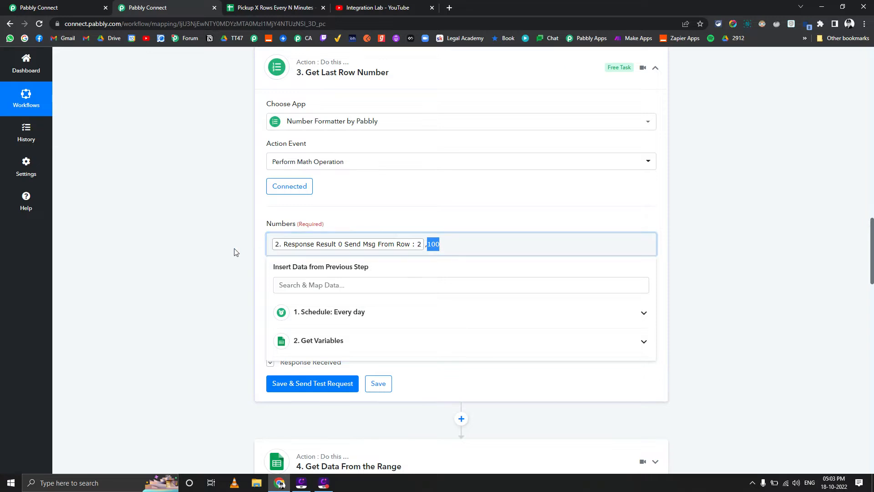
click(238, 271)
click(270, 362)
scroll(220, 355, down, 4)
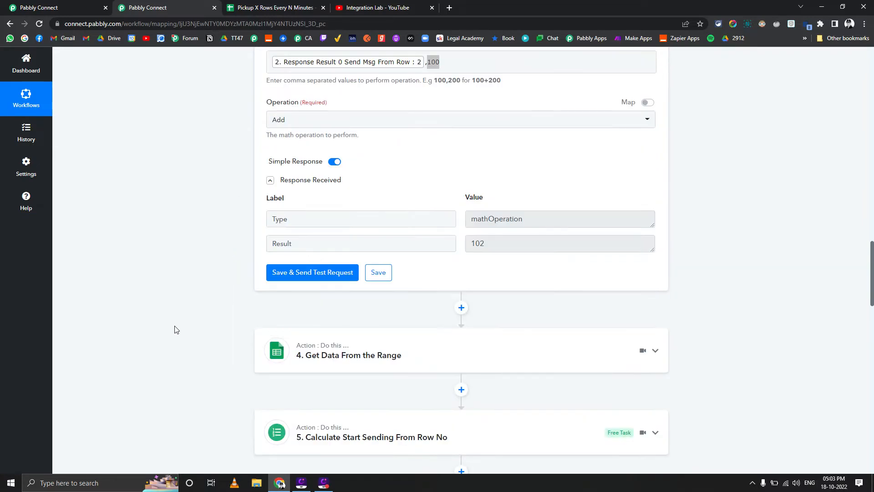
Expand the Get Data From the Range action and review the preceding addition's inputs and result
scroll(182, 323, down, 2)
click(308, 267)
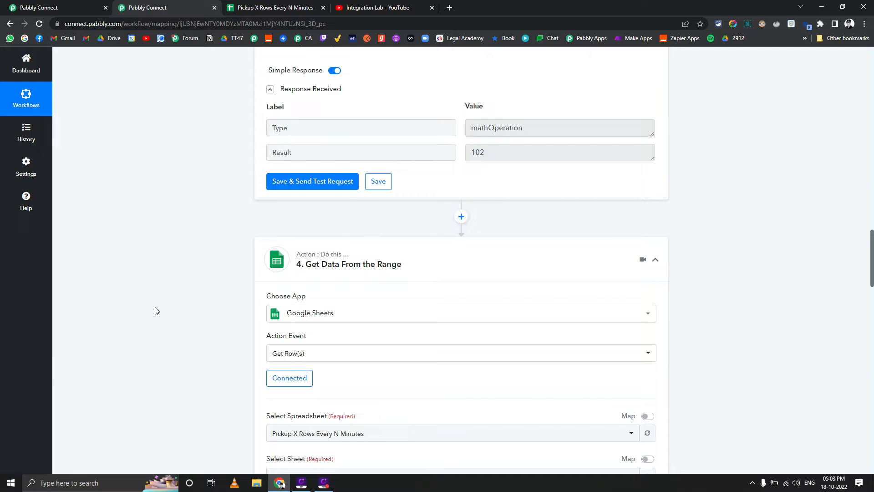
scroll(156, 310, up, 4)
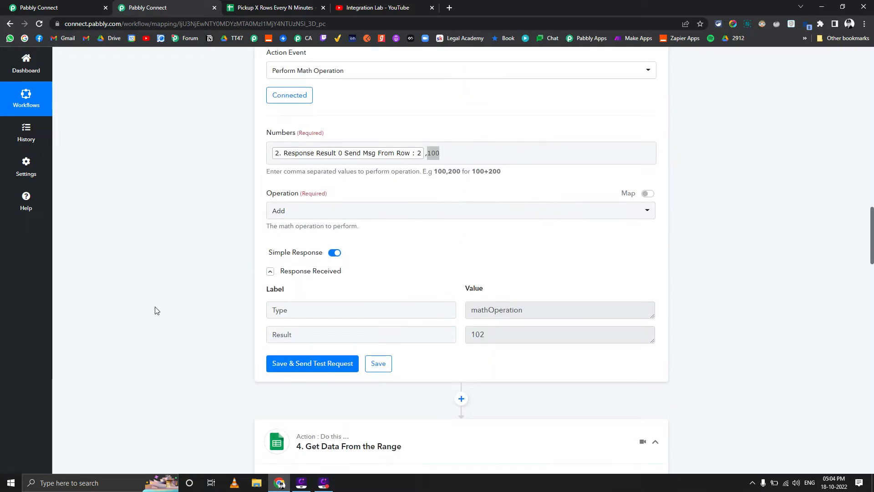
Show the response received by the Get Data From the Range action and enlarge its Response Result value box
scroll(156, 310, down, 8)
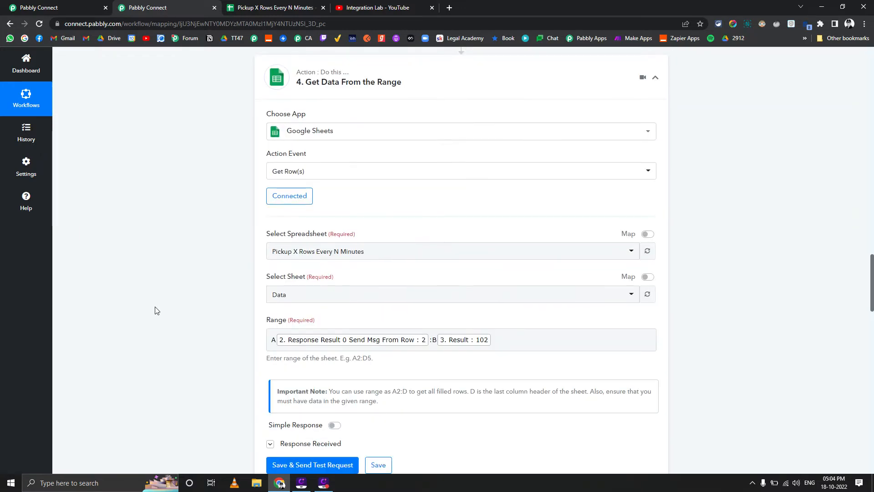
scroll(156, 310, down, 2)
click(327, 257)
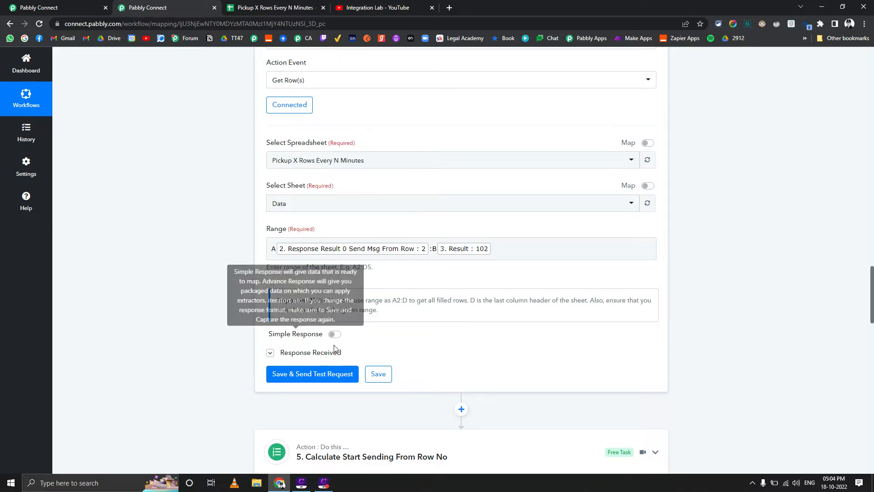
click(271, 353)
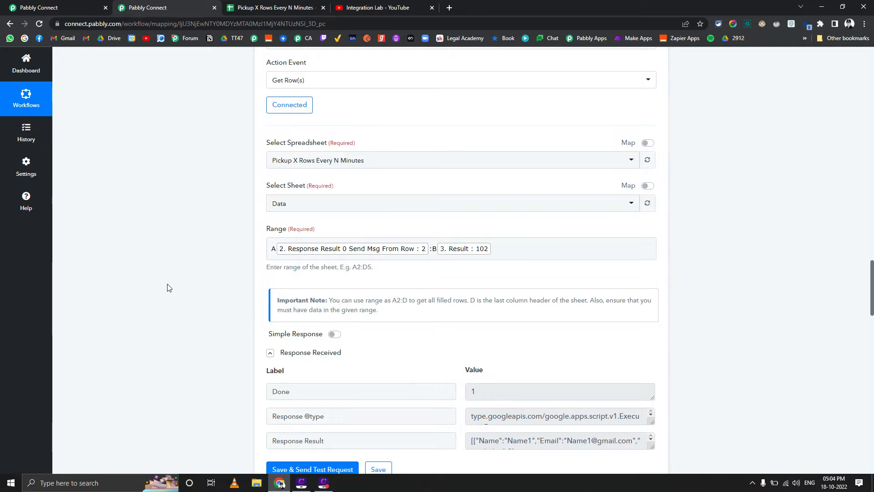
scroll(169, 287, down, 3)
drag(652, 310, 653, 365)
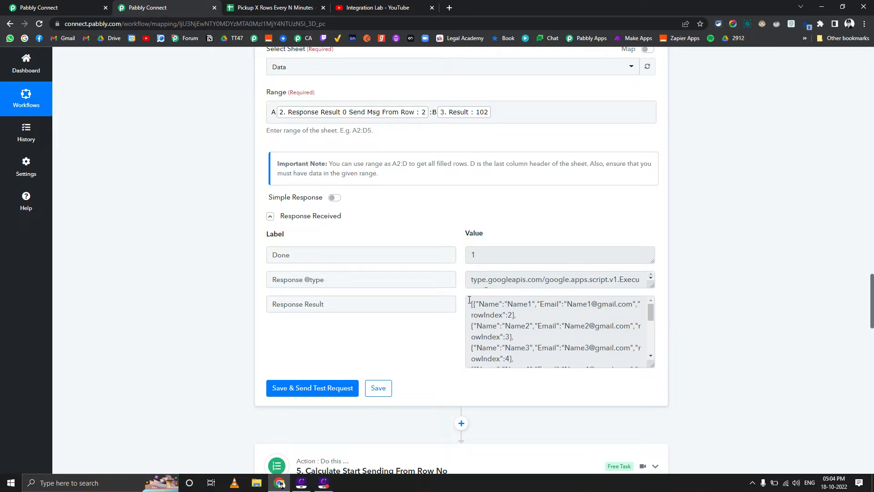
Highlight the first two records in the Response Result value and review them against the action's Range field
drag(469, 300, 636, 303)
drag(472, 326, 563, 328)
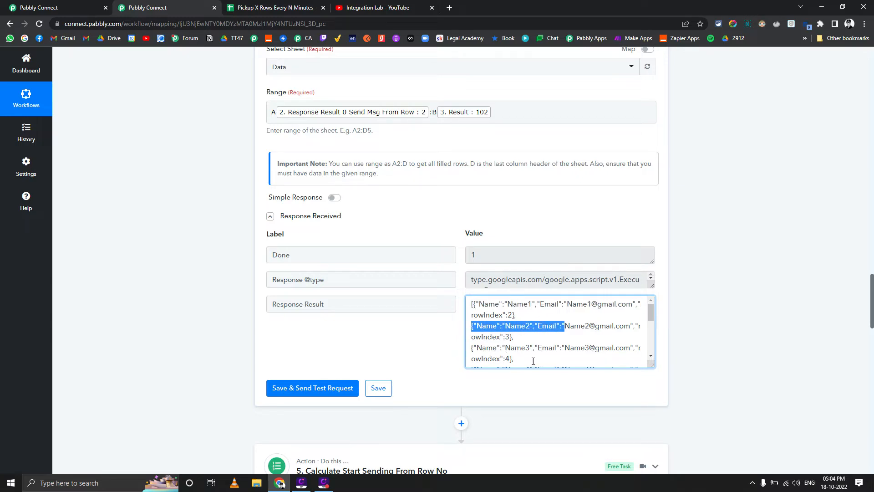
scroll(132, 308, down, 3)
scroll(133, 308, up, 5)
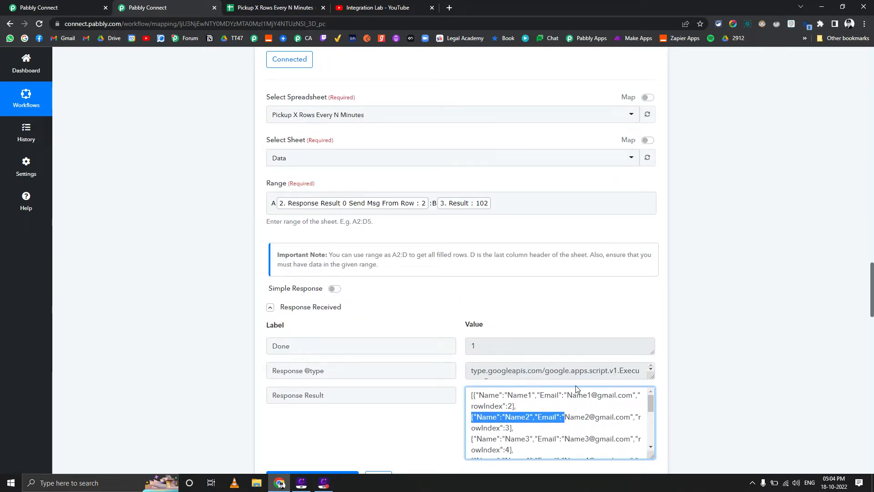
scroll(246, 364, down, 4)
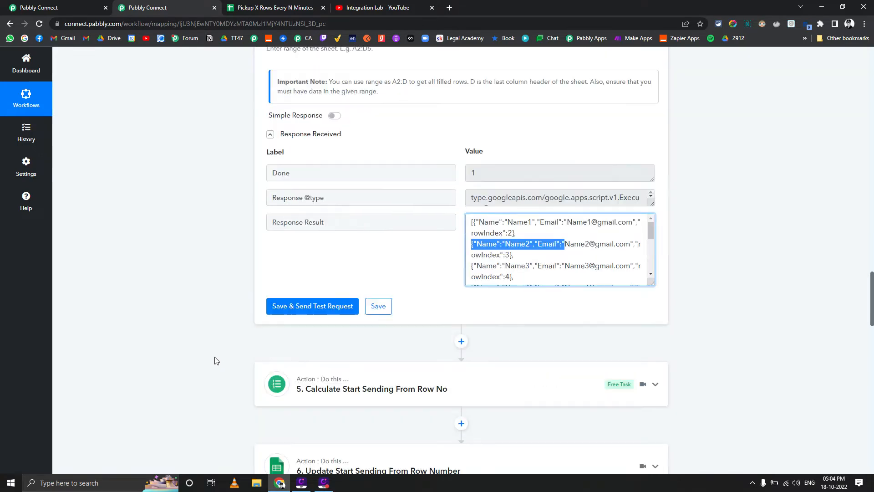
Expand the Calculate Start Sending From Row No action and check the Send Msg From Row cell on the spreadsheet's Variables sheet
scroll(259, 343, down, 3)
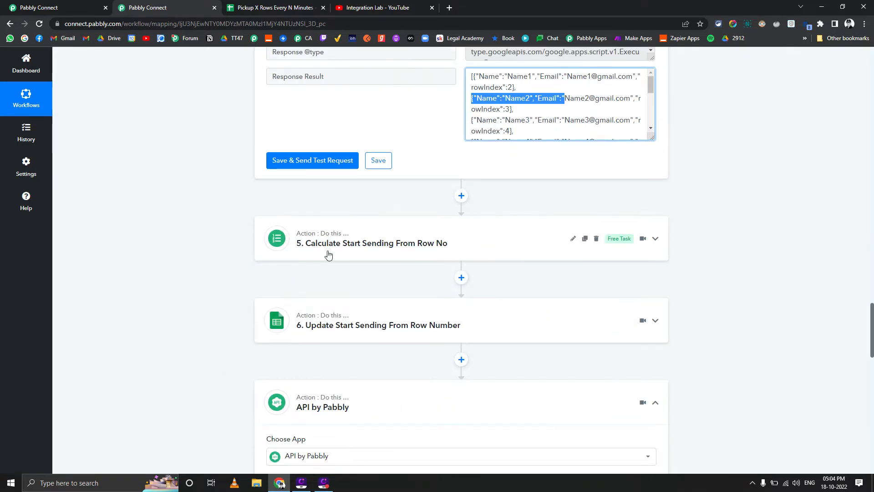
click(326, 252)
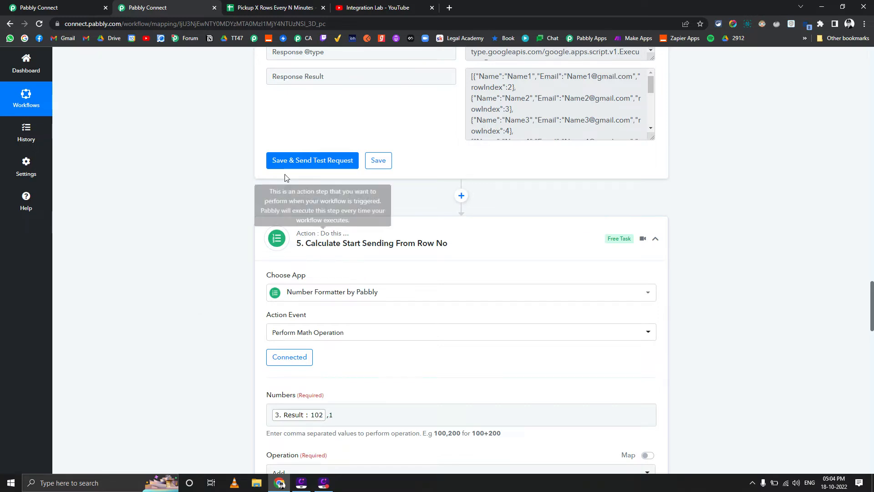
click(271, 8)
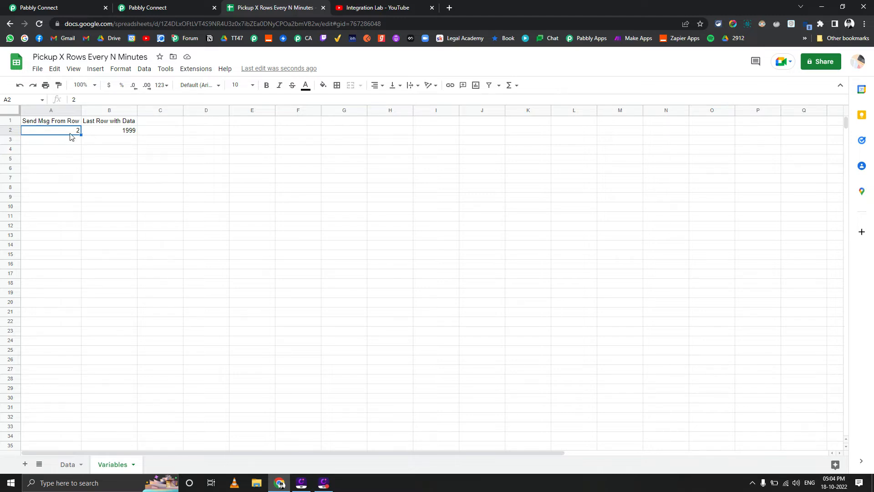
click(143, 8)
scroll(184, 230, down, 4)
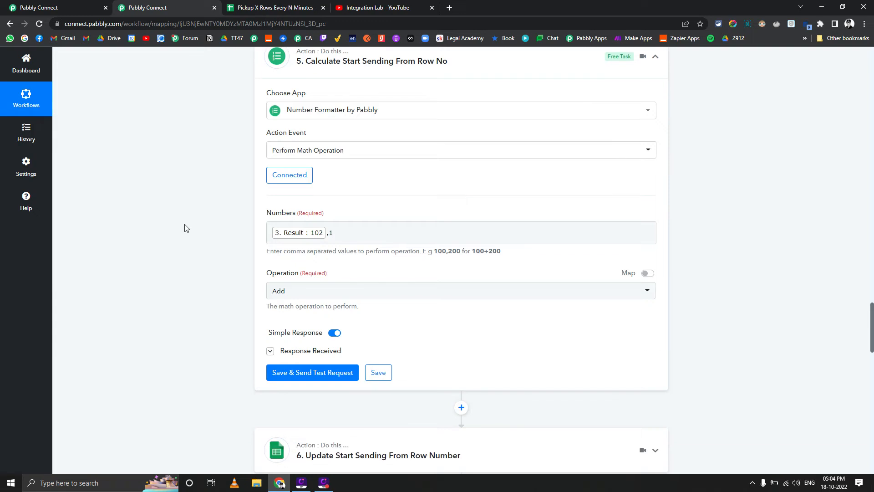
Compare the Calculate Start Sending From Row No inputs with the Get Last Row Number result, and show the response received by the calculation
click(359, 232)
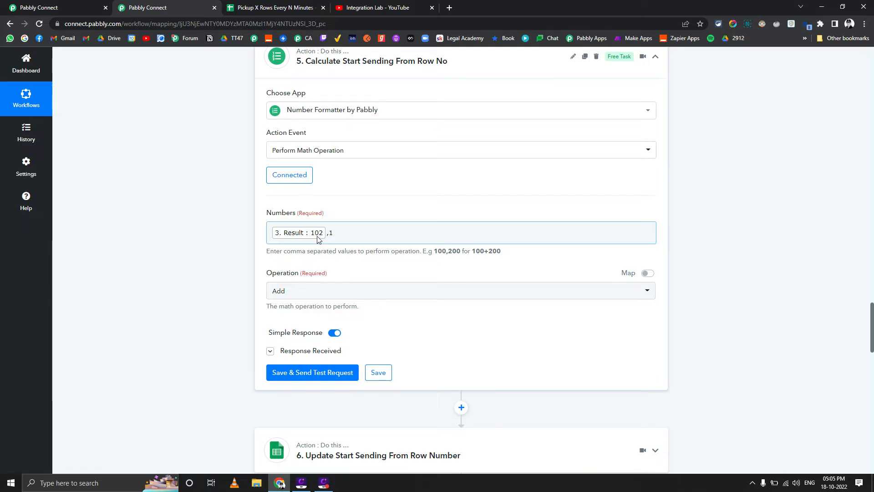
click(217, 240)
scroll(214, 241, up, 10)
scroll(210, 244, up, 7)
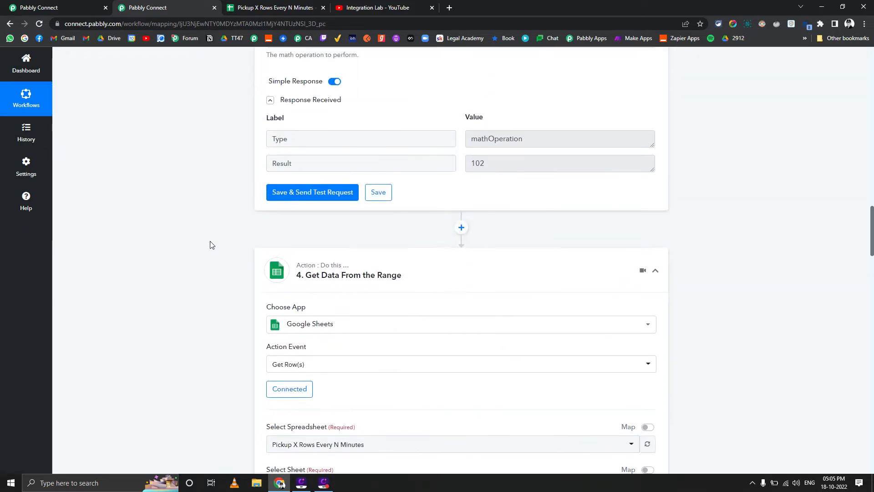
scroll(248, 244, down, 14)
scroll(245, 240, down, 9)
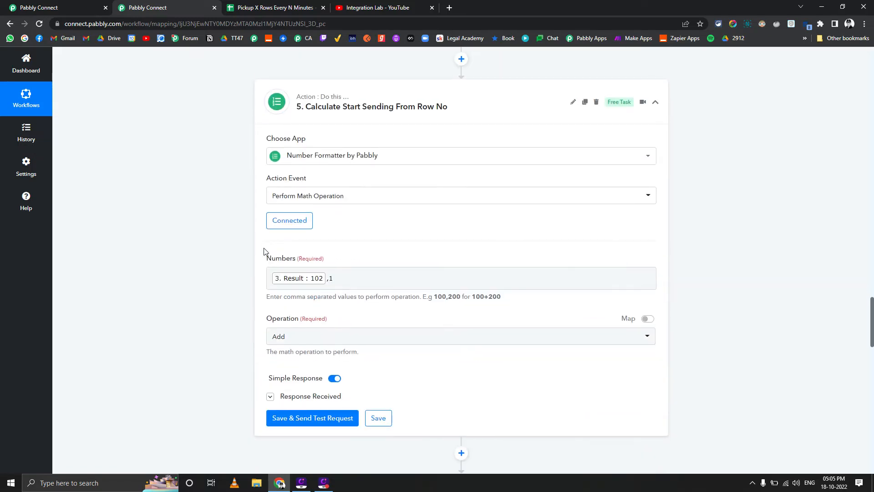
click(286, 259)
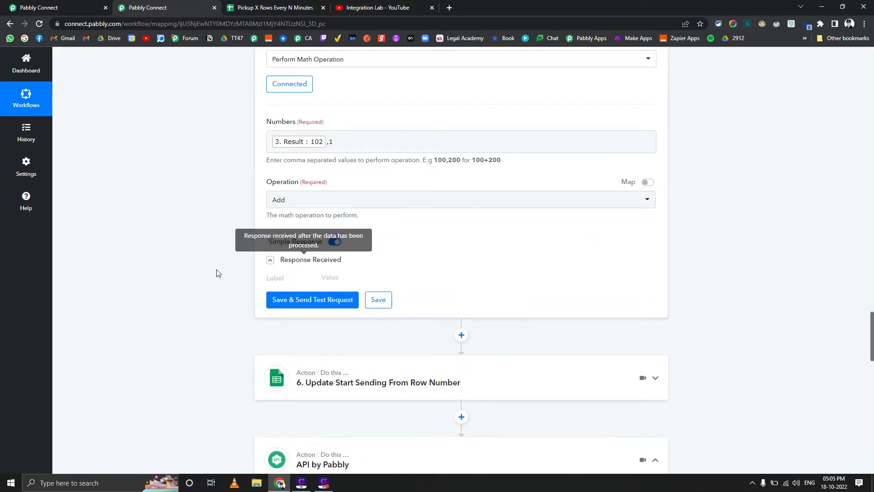
Expand the Update Start Sending From Row Number action and check its target cell A2 on the spreadsheet's Variables sheet
scroll(445, 244, down, 5)
drag(322, 209, 325, 217)
click(325, 217)
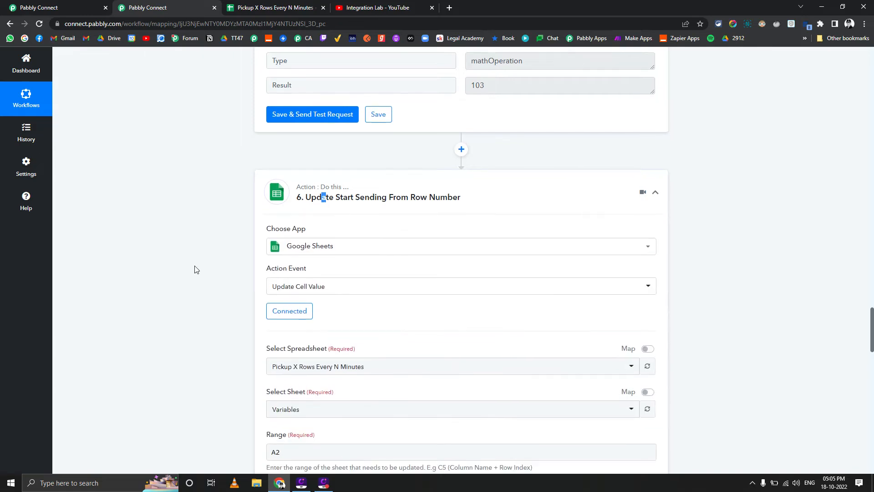
scroll(196, 266, down, 5)
click(250, 9)
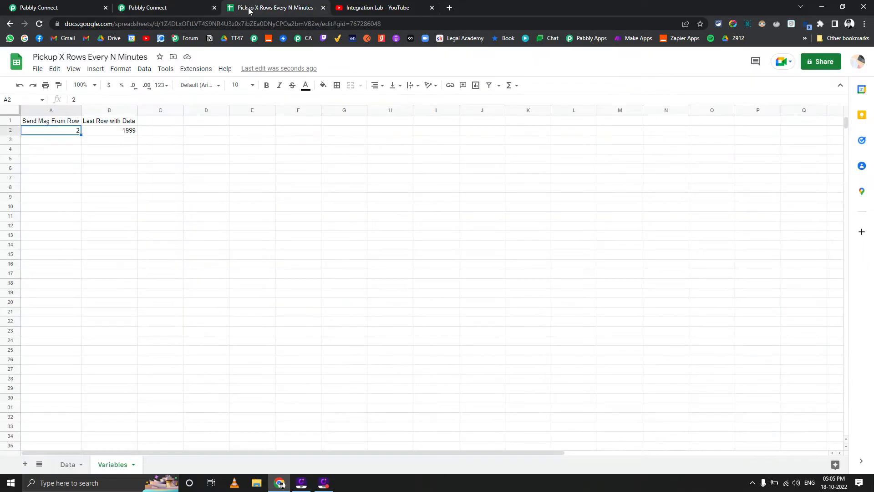
click(148, 7)
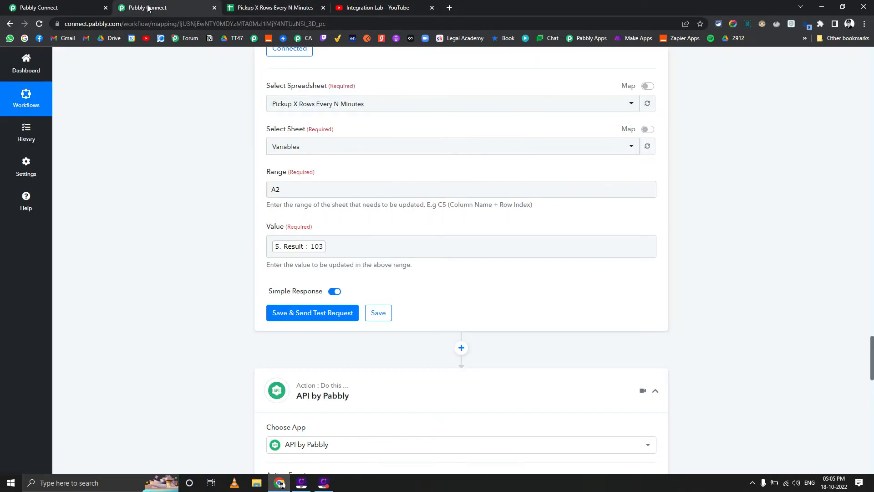
Compare the API by Pabbly action's Endpoint URL with the Webhook URL of the other workflow's Capture Webhook trigger
scroll(181, 263, down, 4)
scroll(178, 259, down, 3)
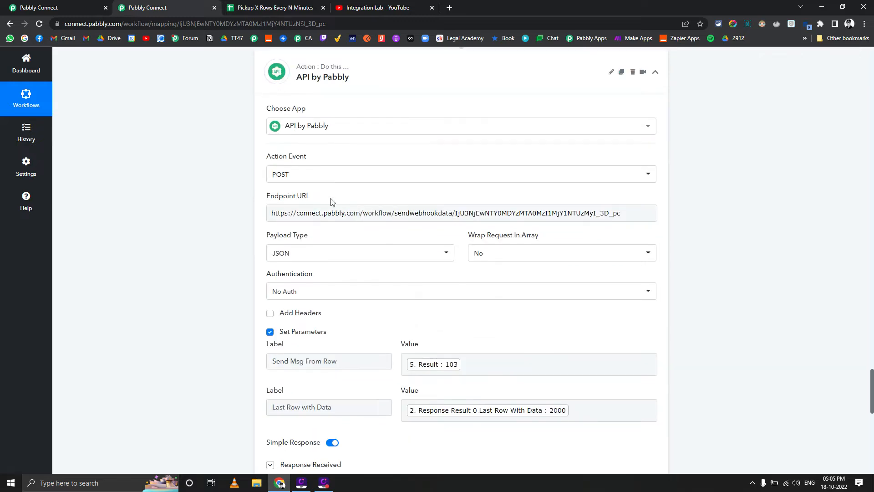
click(336, 210)
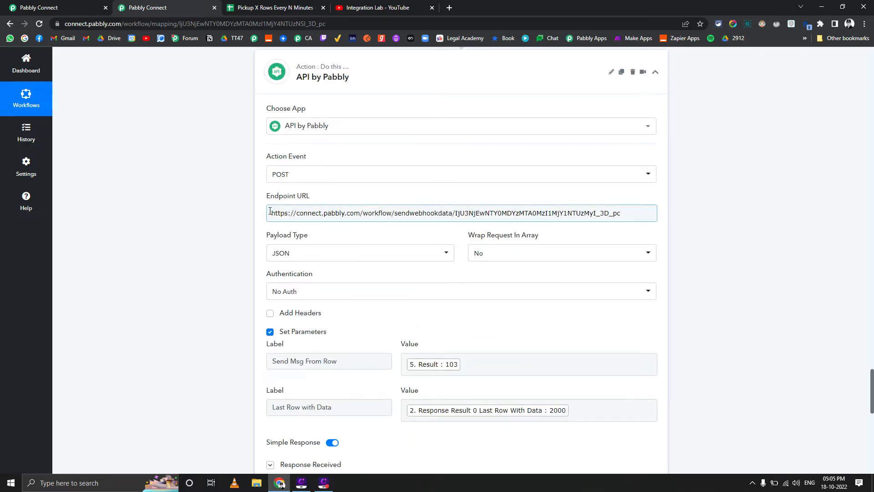
click(73, 7)
scroll(229, 194, down, 2)
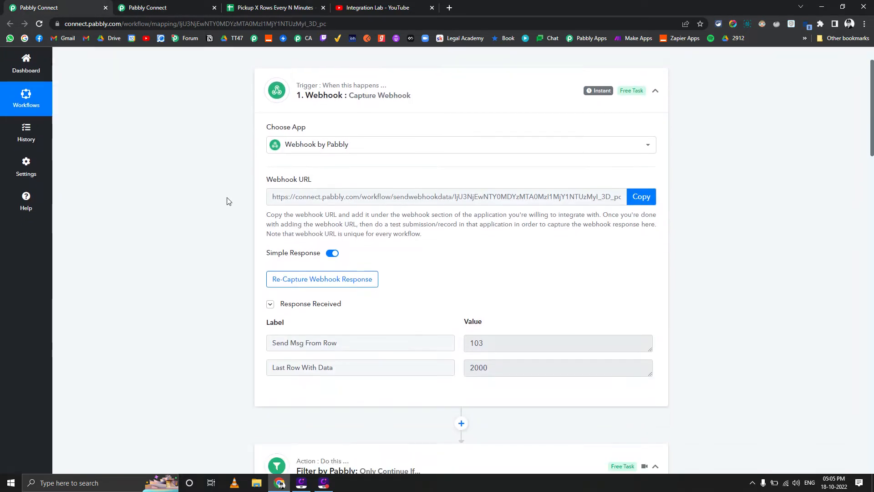
click(169, 5)
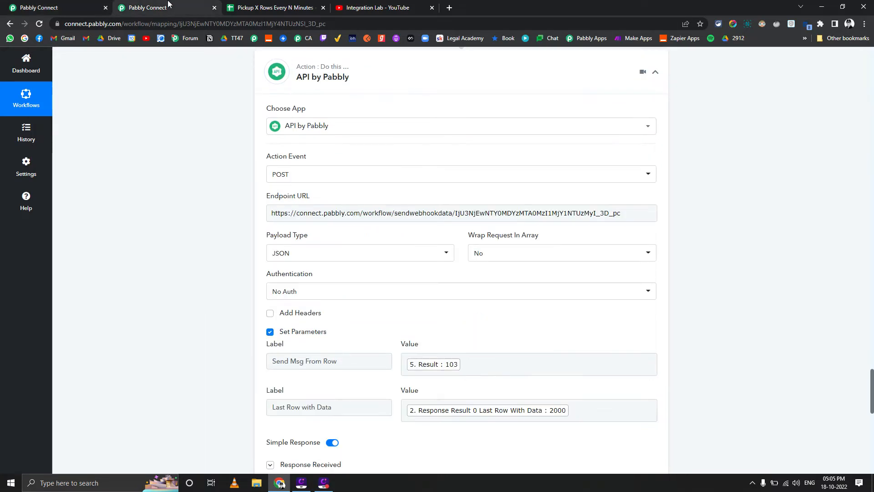
Review the API by Pabbly action's Send Msg From Row and Last Row with Data parameters and its received response
scroll(178, 225, down, 5)
scroll(177, 227, up, 5)
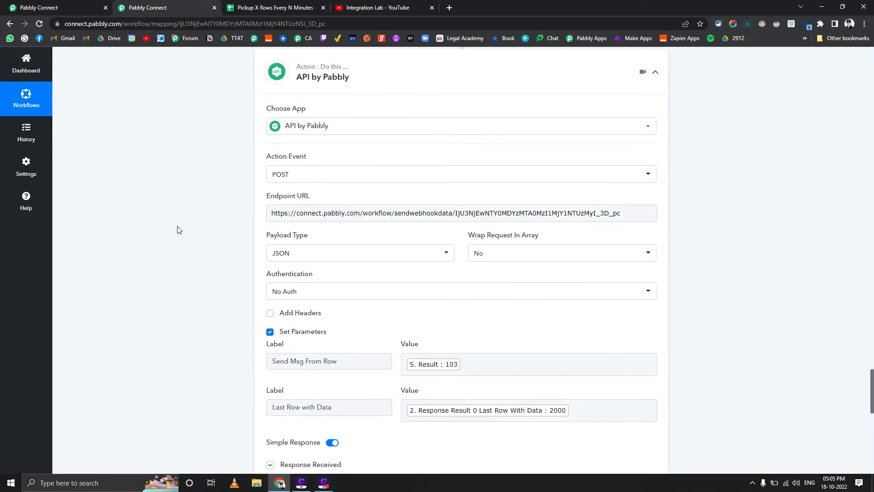
scroll(177, 229, down, 1)
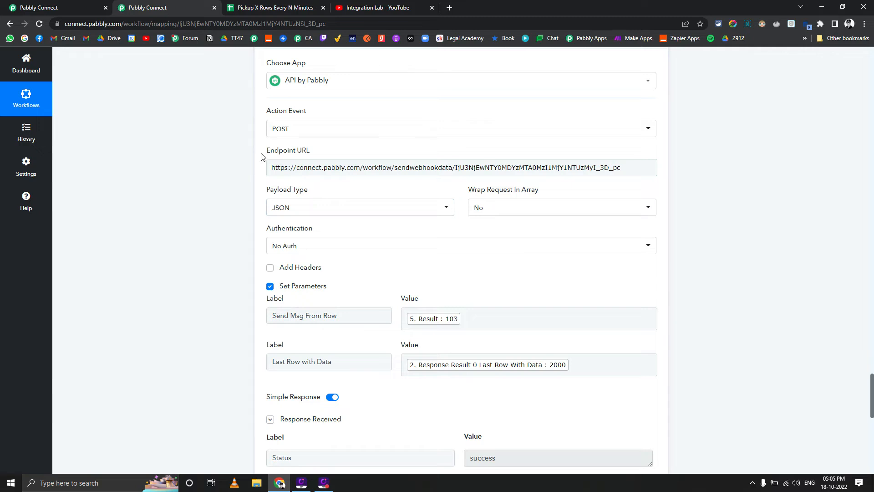
scroll(226, 184, down, 2)
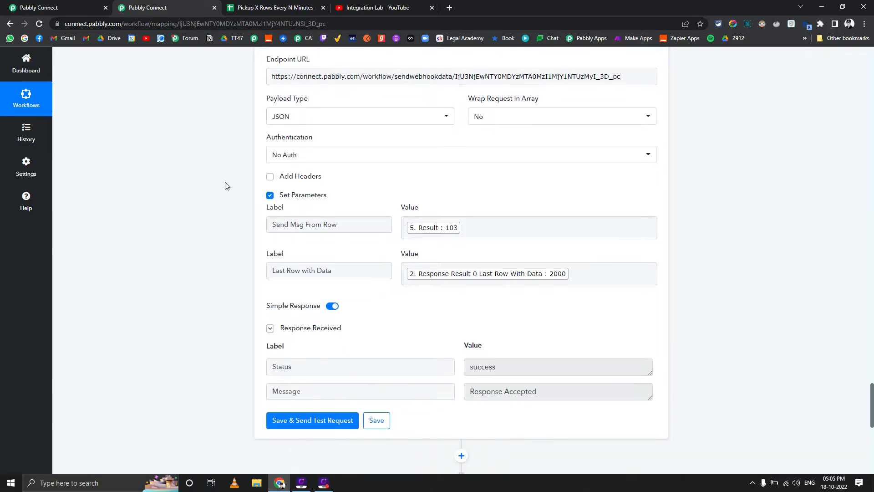
scroll(226, 185, down, 6)
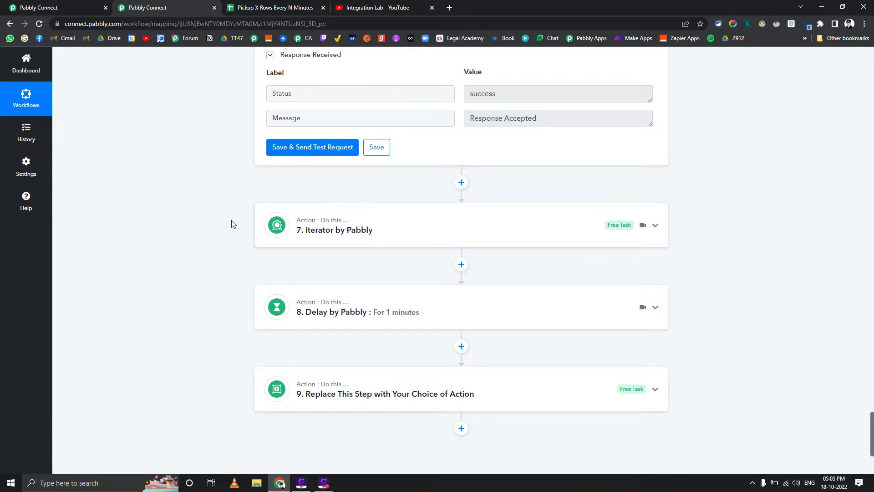
Expand the Iterator by Pabbly action and review the array chosen for iteration
click(326, 223)
scroll(200, 246, down, 2)
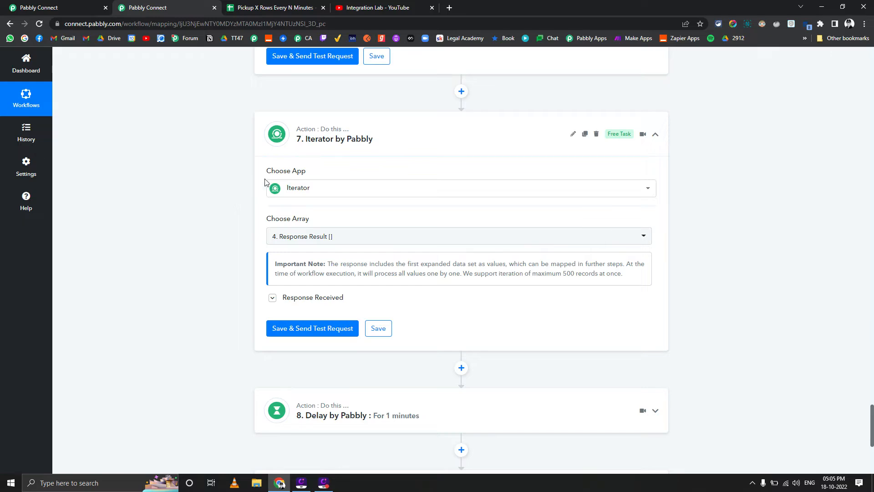
scroll(224, 246, down, 4)
Expand the Delay by Pabbly and Replace This Step with Your Choice of Action steps and review their settings
click(292, 245)
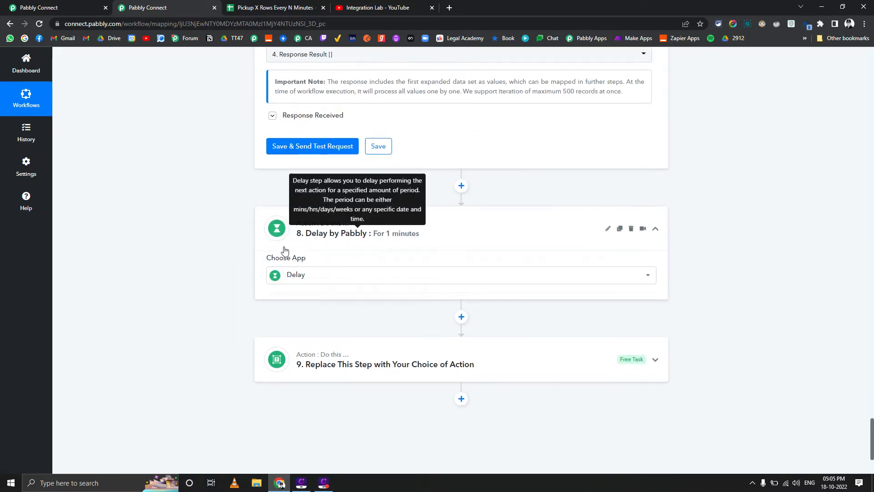
scroll(181, 262, down, 4)
click(326, 296)
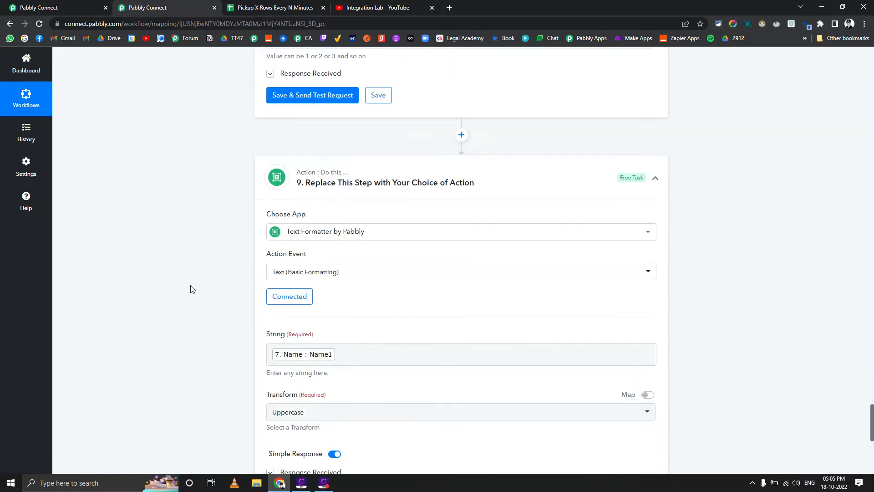
scroll(189, 288, down, 3)
scroll(308, 386, up, 3)
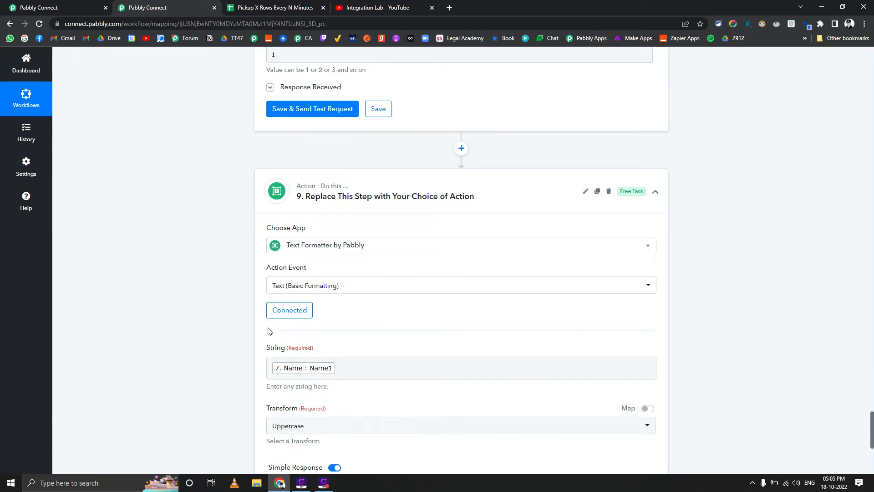
Review the webhook response and filter condition in the other workflow, and return to the row-pickup workflow
scroll(203, 355, up, 20)
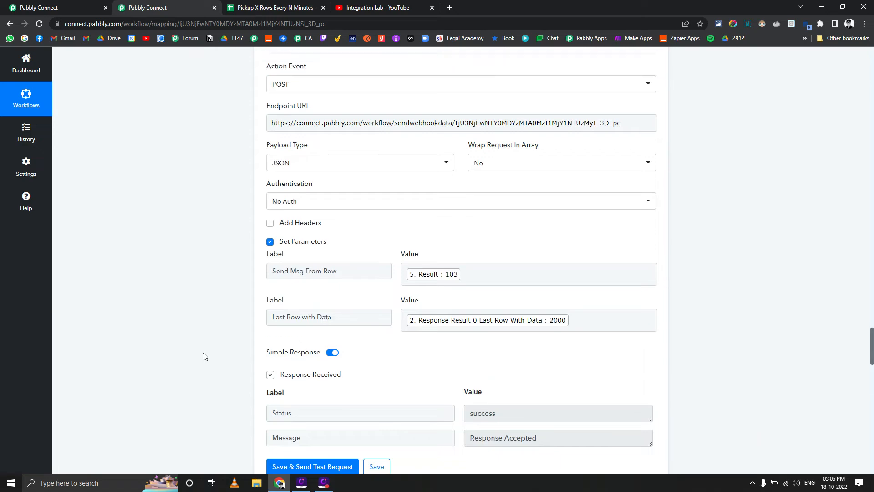
scroll(203, 356, up, 17)
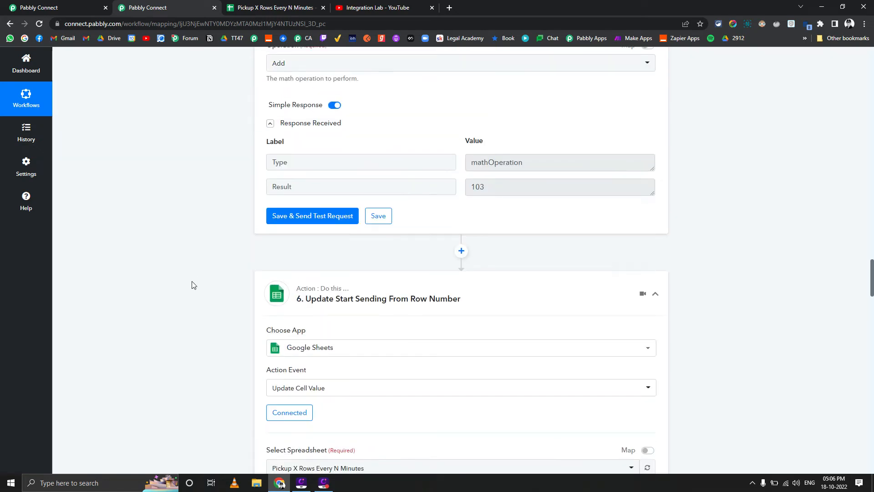
scroll(111, 137, up, 15)
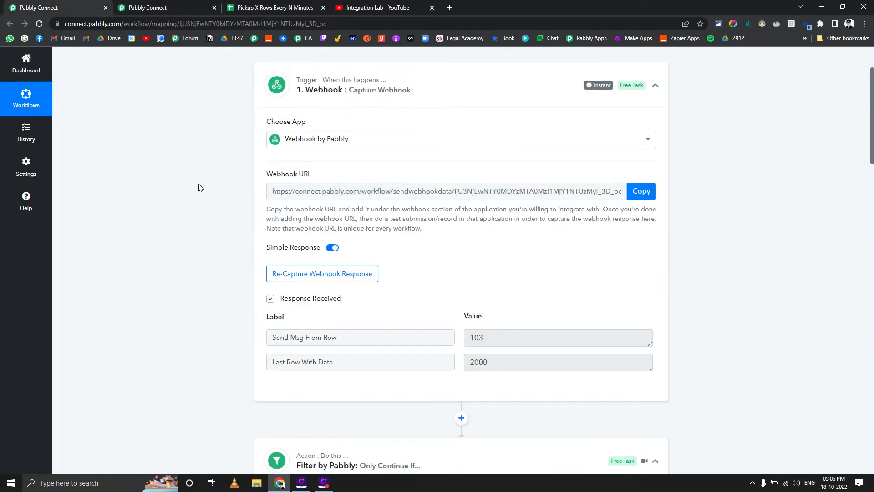
scroll(193, 196, down, 5)
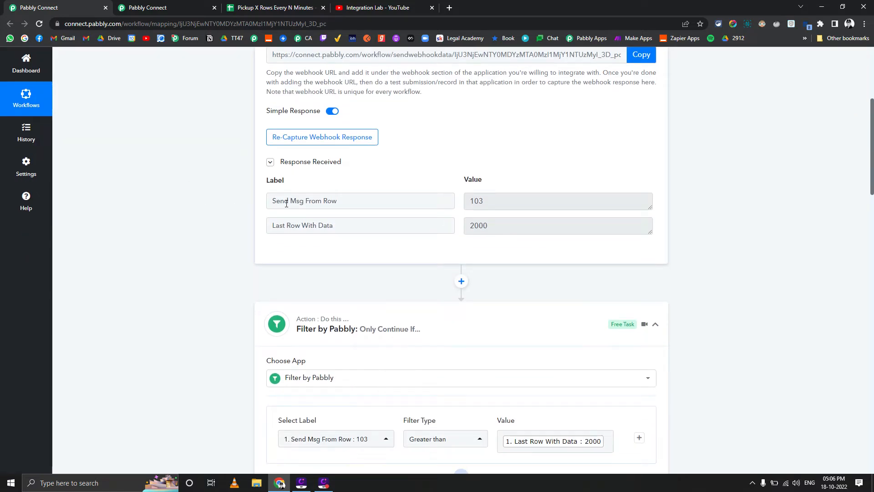
click(205, 5)
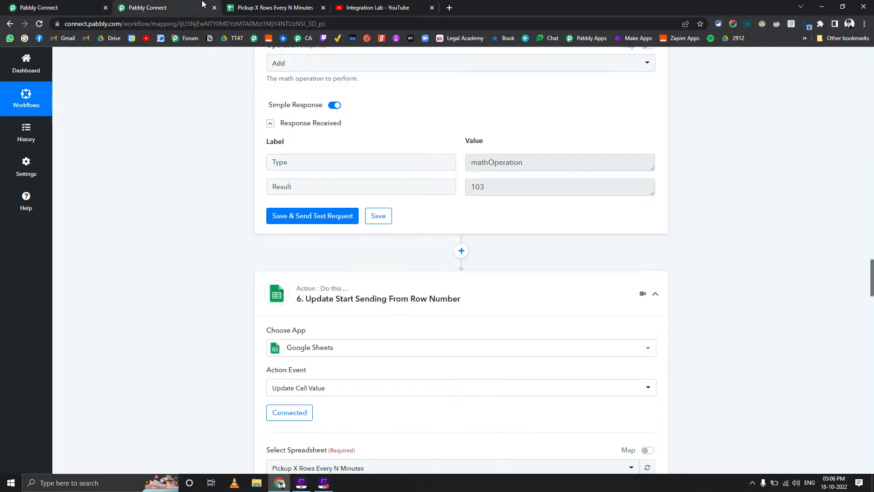
Review the Send Msg From Row value and the Last Row with Data formula in the spreadsheet's Variables sheet
click(268, 7)
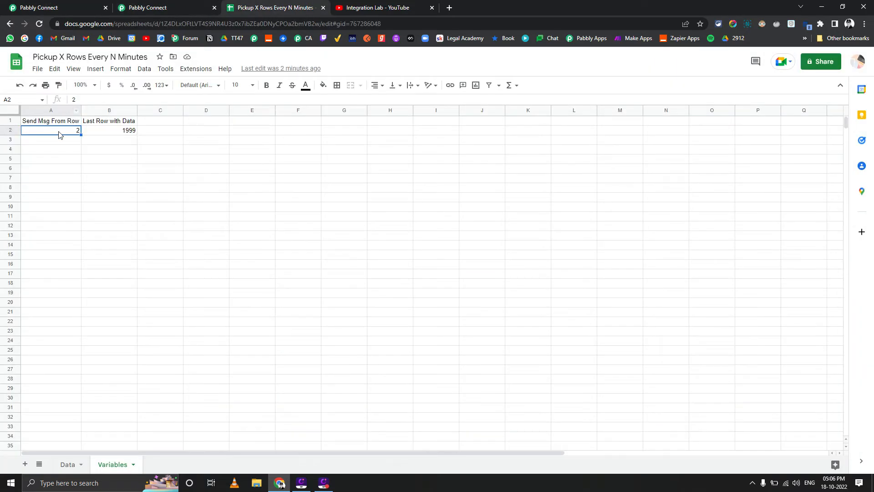
click(100, 132)
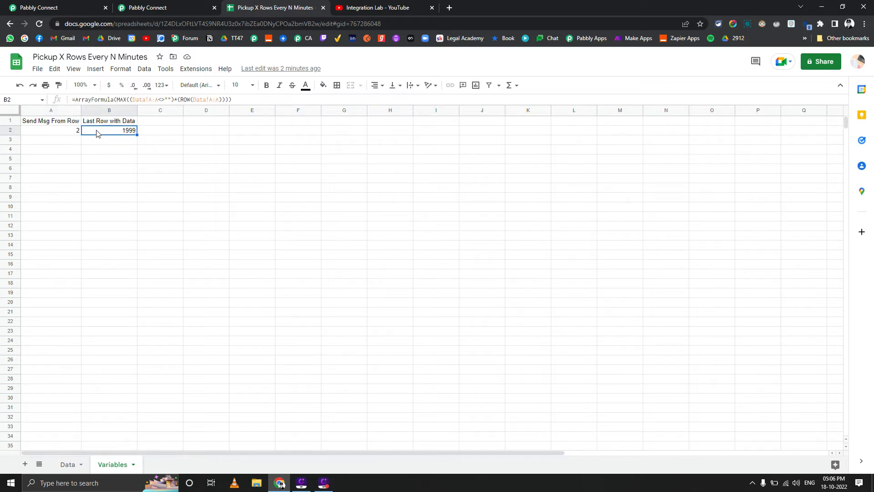
click(74, 132)
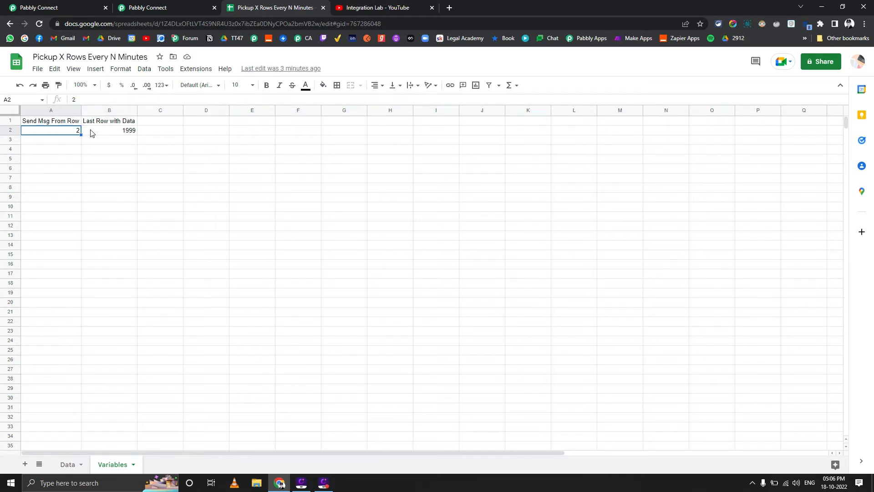
Check the second workflow's filter conditions against the row numbers received in its webhook response
click(51, 5)
scroll(206, 239, down, 5)
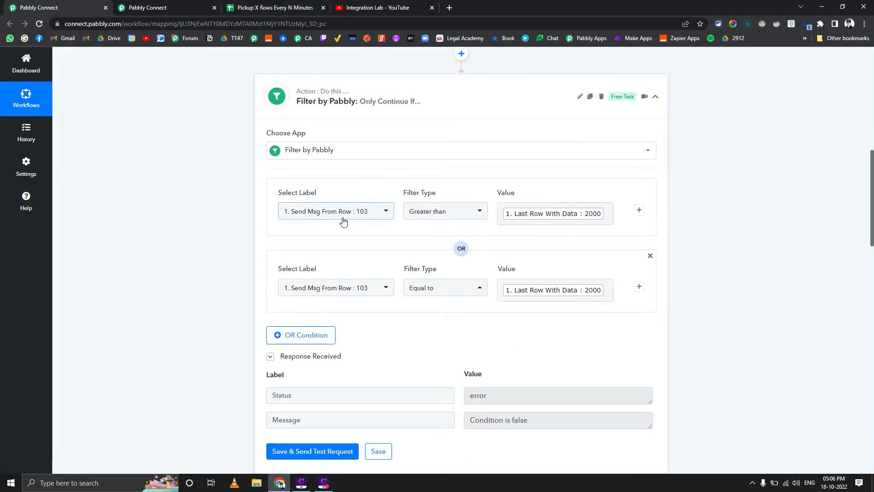
scroll(265, 240, up, 1)
scroll(266, 239, up, 5)
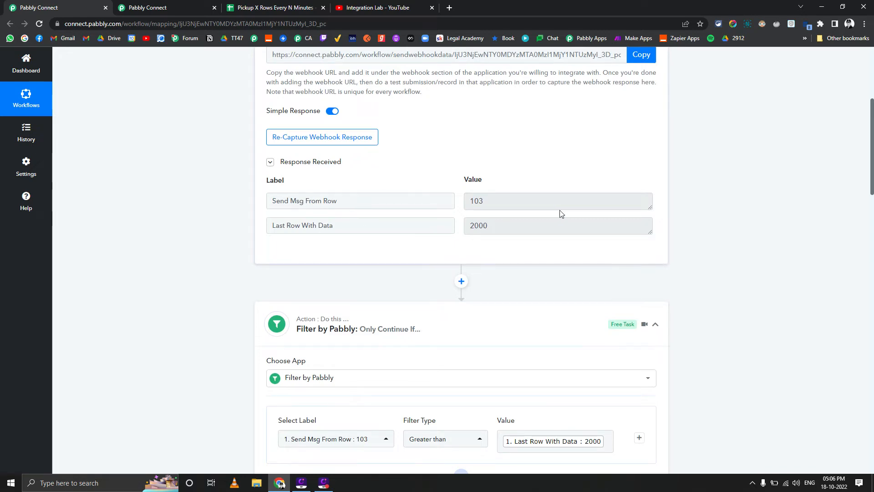
Look through the row-pickup workflow's math operation and Update Start Sending From Row Number steps
click(184, 5)
scroll(244, 312, up, 7)
scroll(244, 312, down, 15)
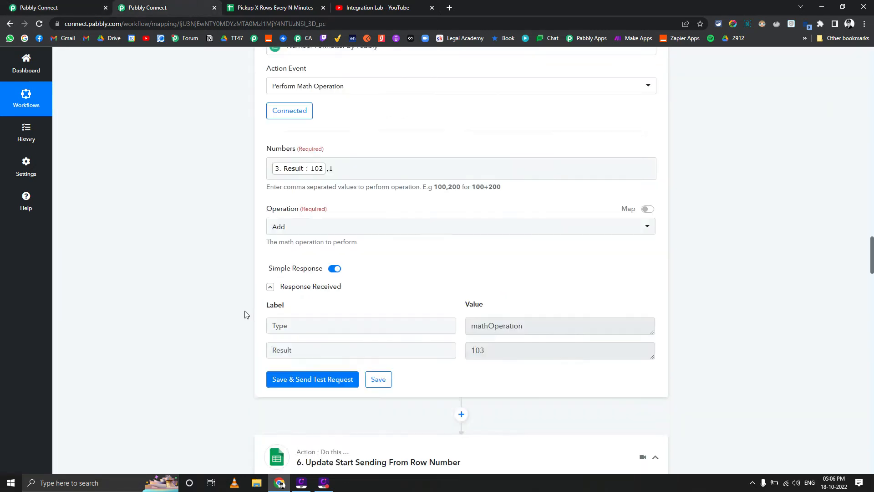
scroll(245, 314, down, 9)
Examine the second workflow's OR filter comparing Send Msg From Row with Last Row With Data, along with its webhook input
click(73, 7)
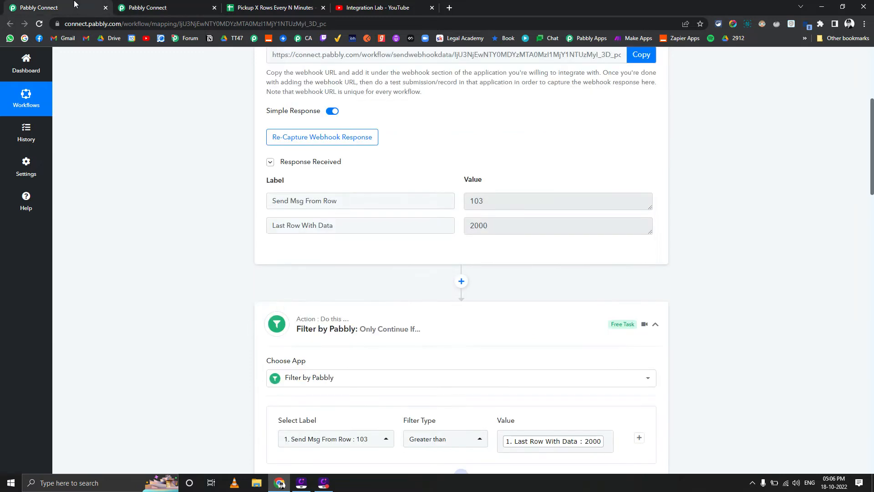
scroll(175, 240, down, 4)
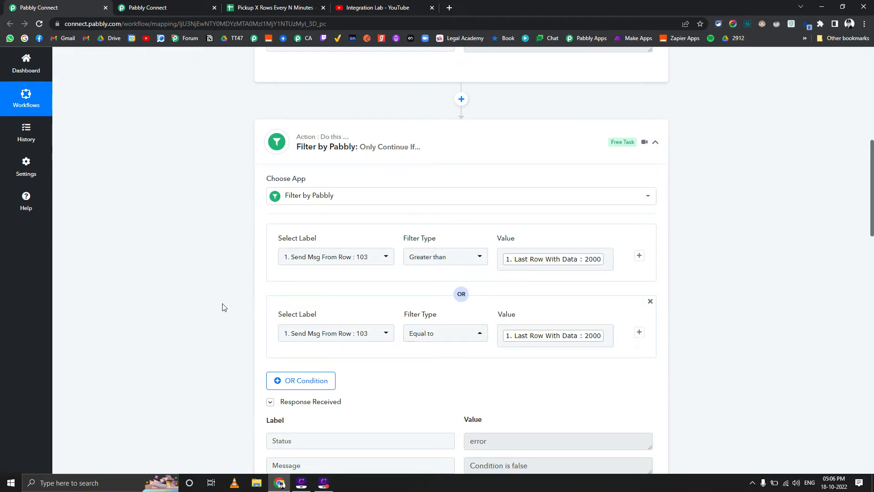
scroll(223, 308, down, 3)
scroll(223, 308, down, 4)
scroll(223, 308, up, 6)
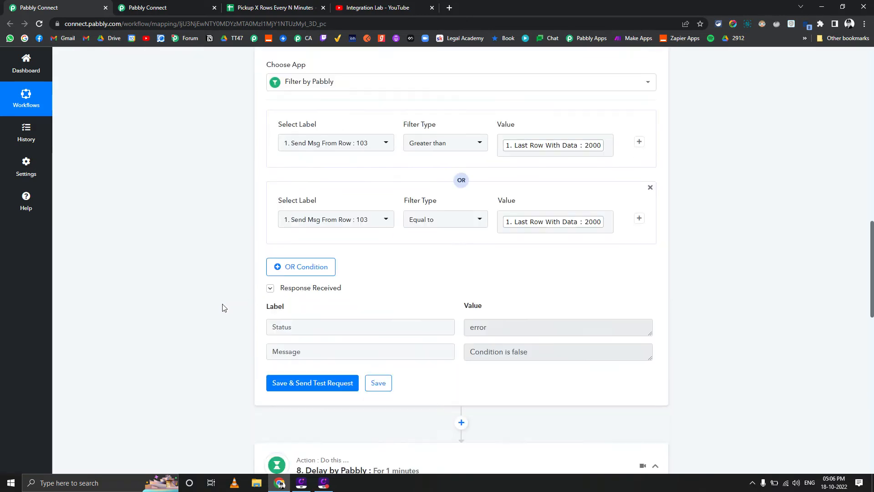
scroll(229, 303, down, 3)
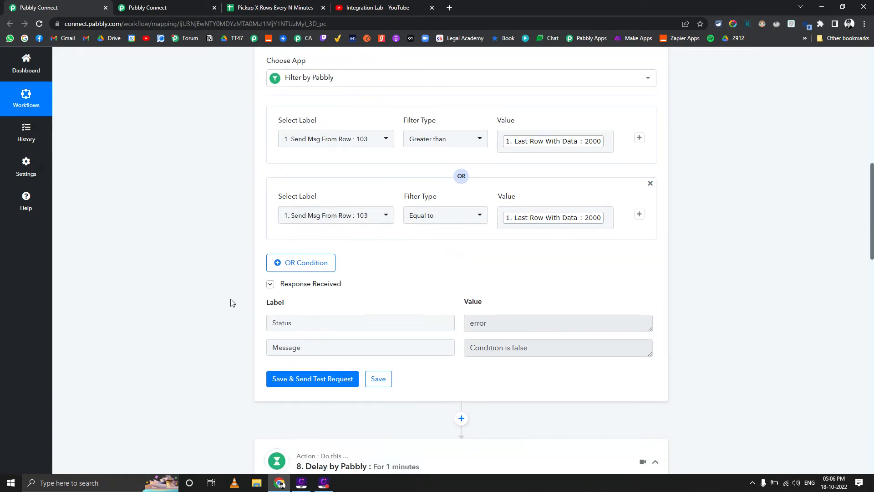
scroll(310, 319, up, 6)
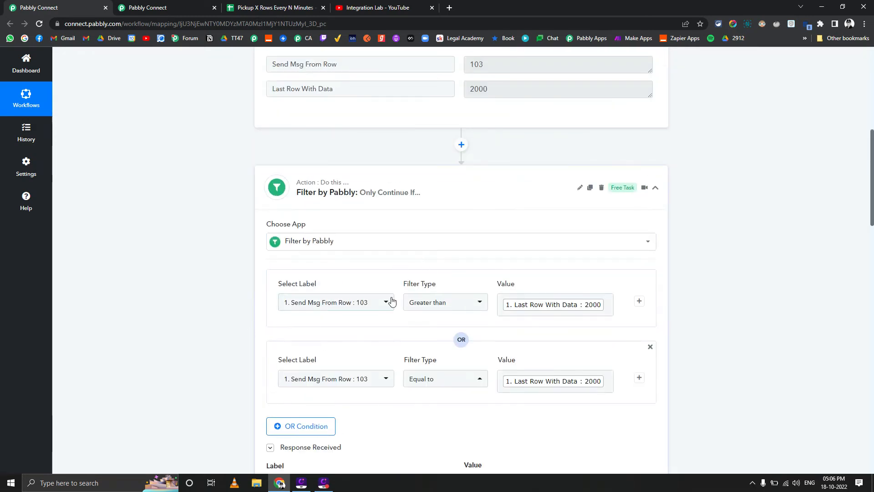
scroll(348, 273, up, 1)
scroll(348, 274, up, 6)
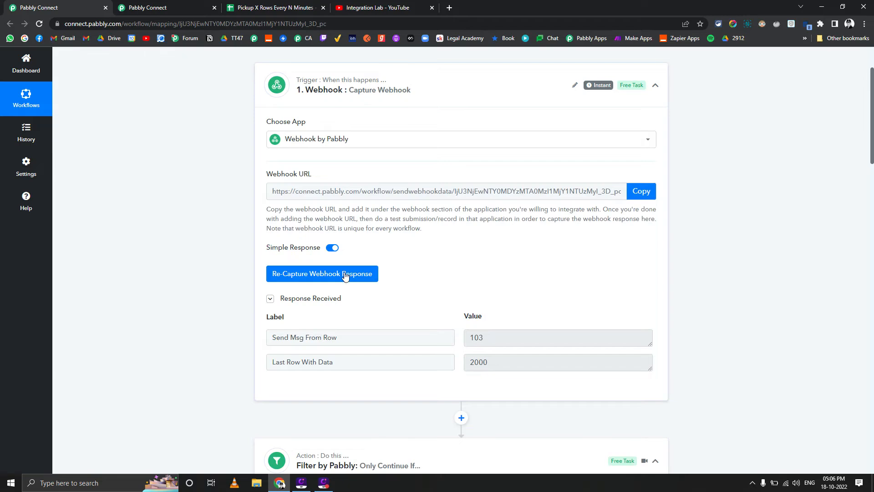
Review the Pabbly Connect Manager action's target workflow and status in the second workflow
scroll(195, 263, down, 6)
scroll(190, 267, down, 6)
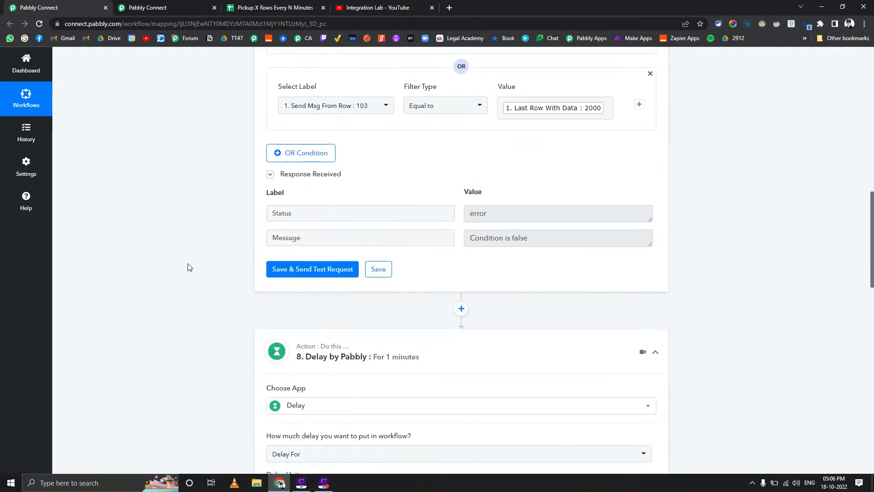
scroll(190, 267, down, 12)
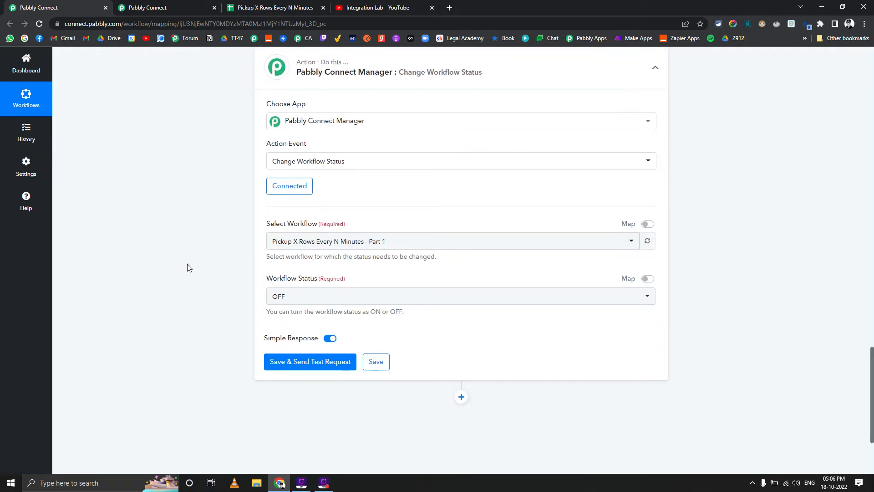
scroll(289, 246, up, 1)
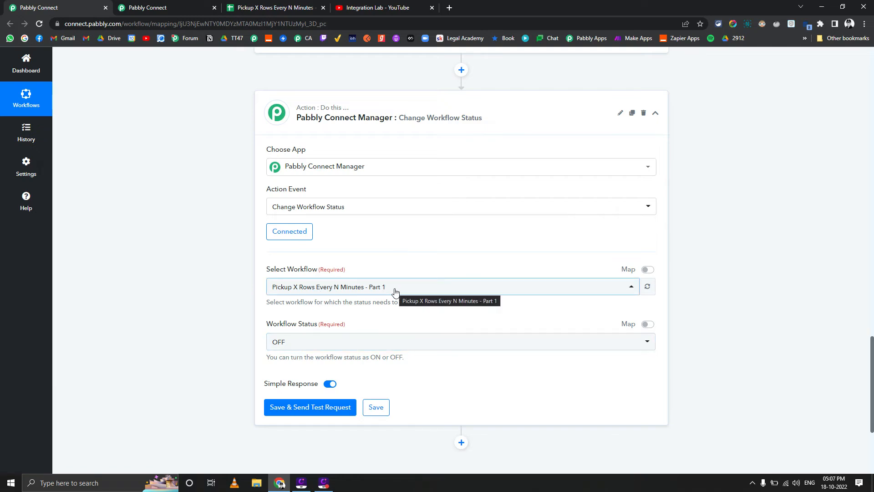
Return to the Pickup X Rows Every N Minutes - Part 1 workflow and set its schedule trigger to run at regular intervals
scroll(174, 315, up, 10)
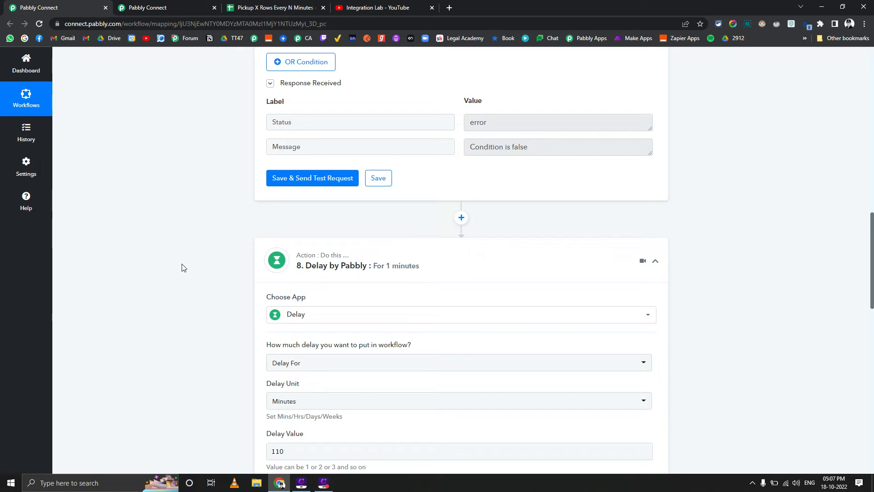
scroll(177, 234, up, 15)
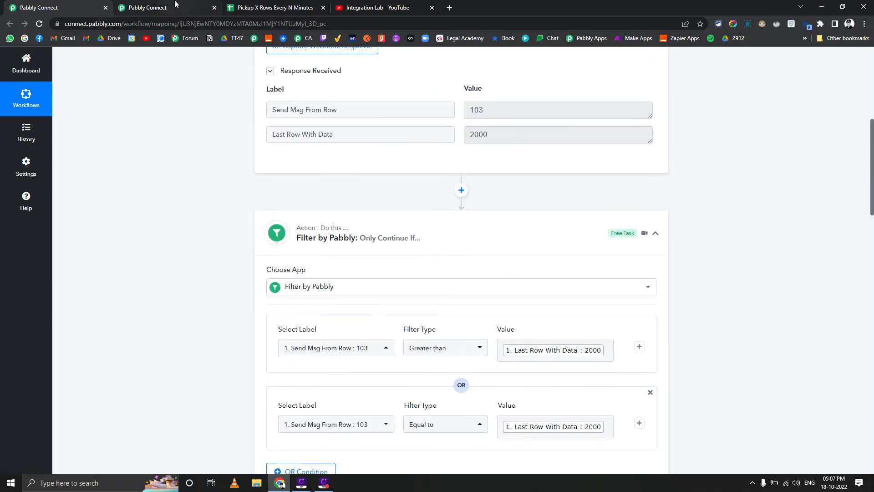
scroll(172, 160, up, 20)
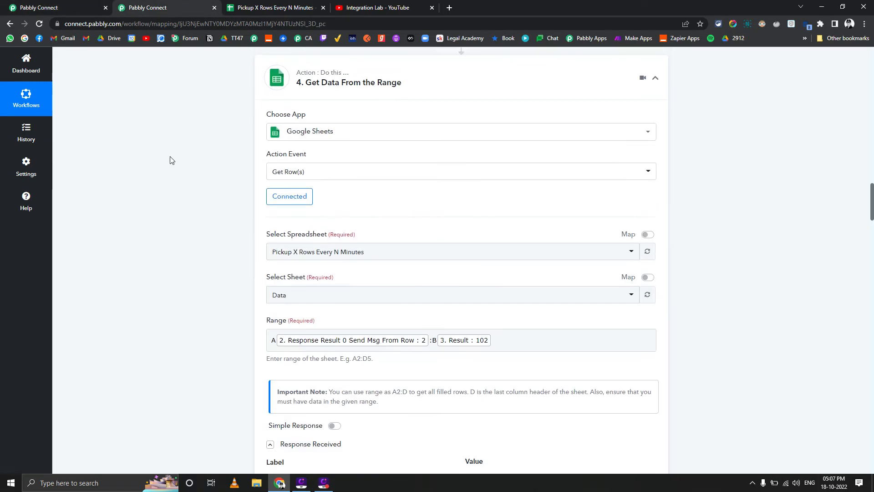
scroll(171, 160, up, 8)
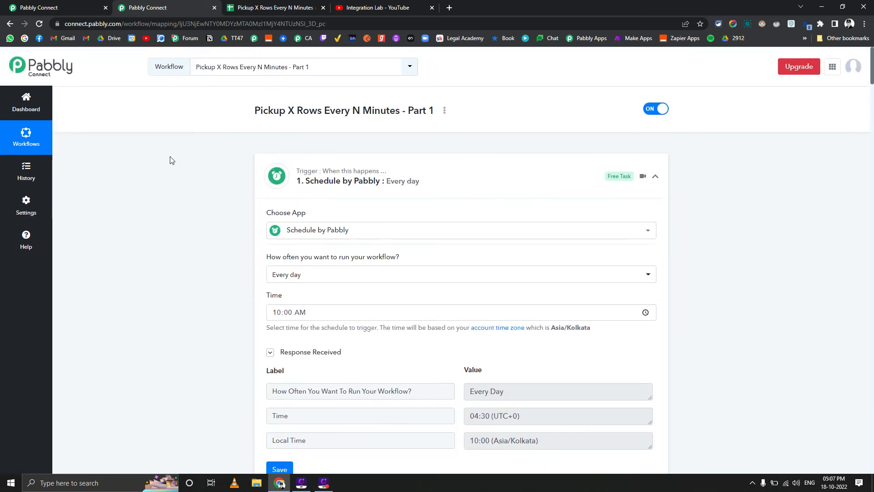
scroll(328, 210, down, 2)
click(352, 186)
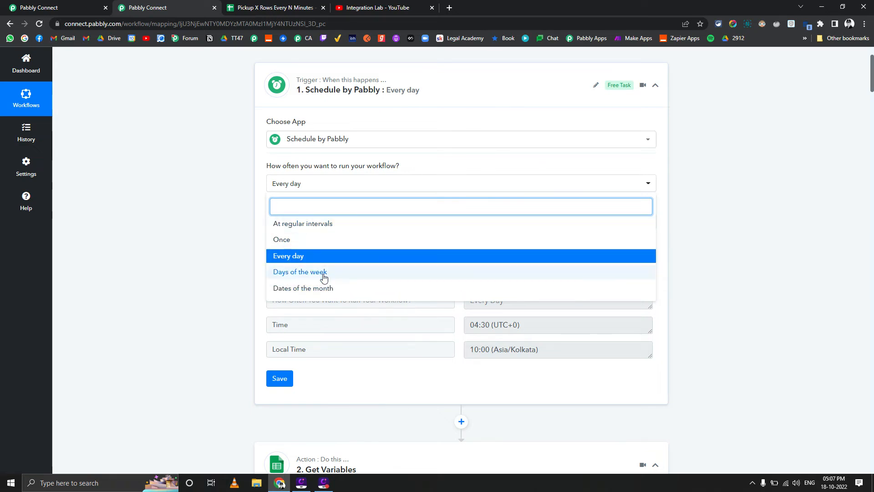
click(294, 224)
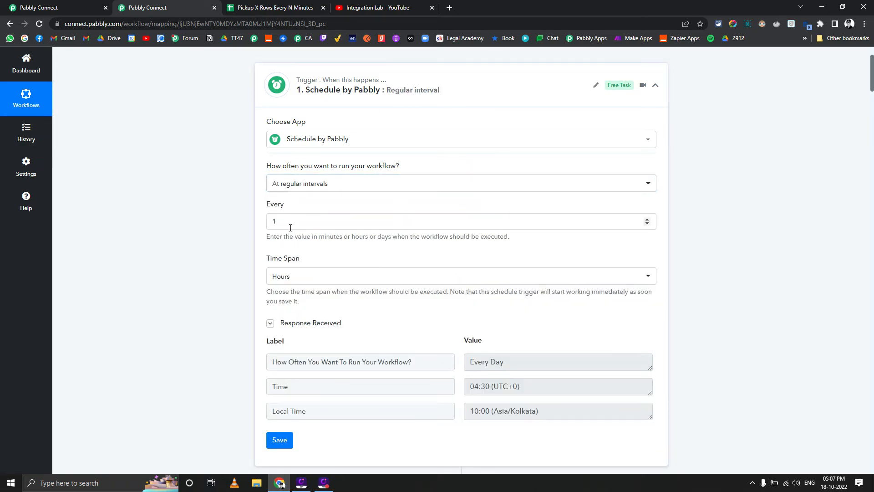
Set the regular interval's time span to Minutes with a value of 1, and save the schedule
click(298, 280)
drag(279, 222, 246, 228)
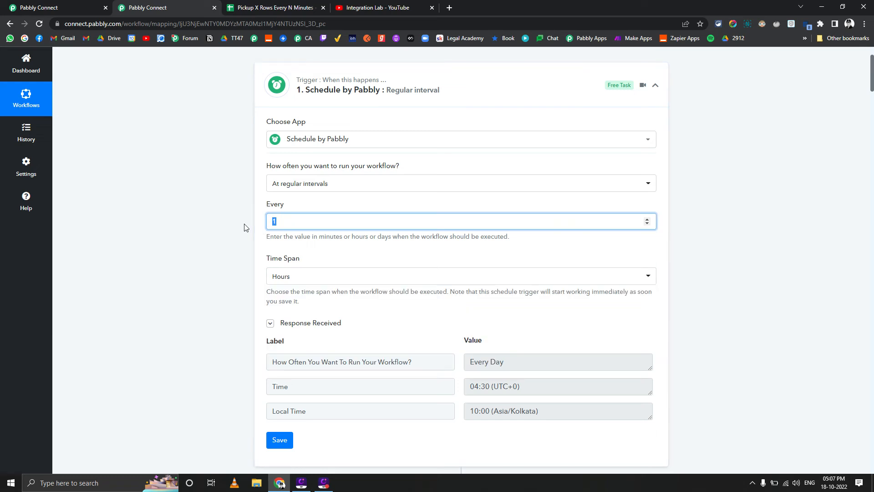
click(246, 277)
click(277, 276)
click(287, 318)
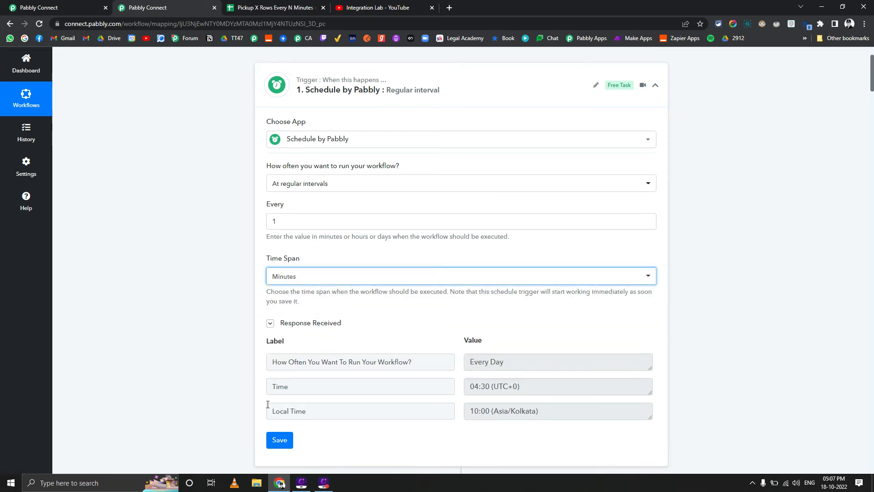
click(289, 444)
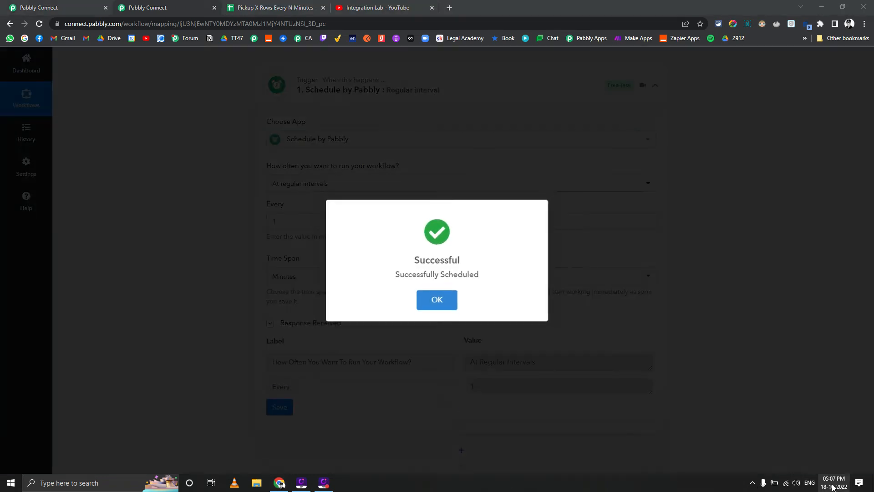
Check the system clock, then open the Part 1 workflow's task history in a separate tab and refresh it
click(833, 485)
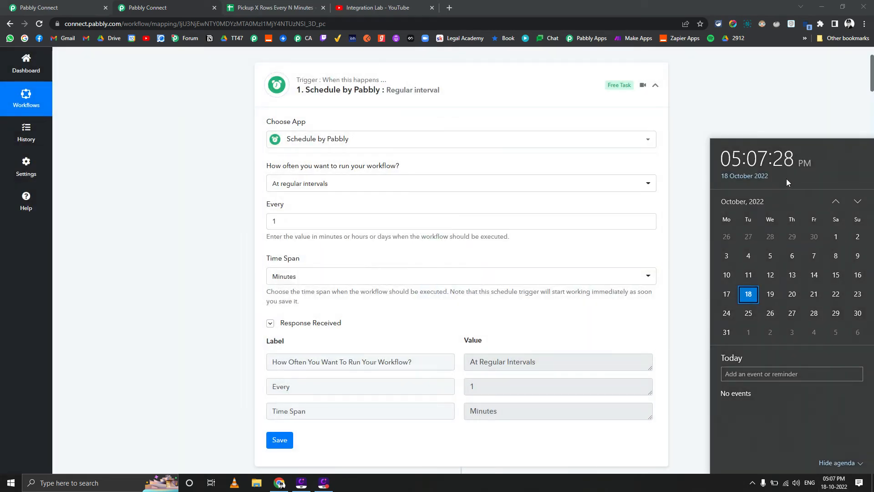
click(184, 207)
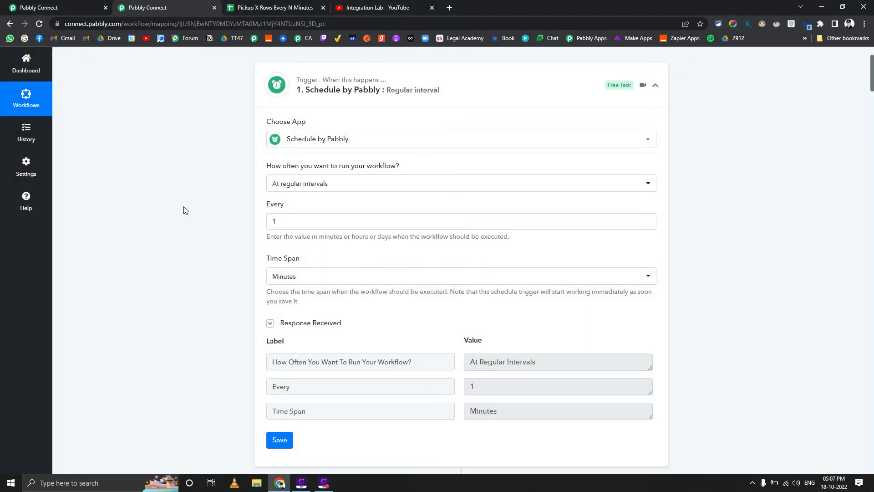
middle_click(46, 142)
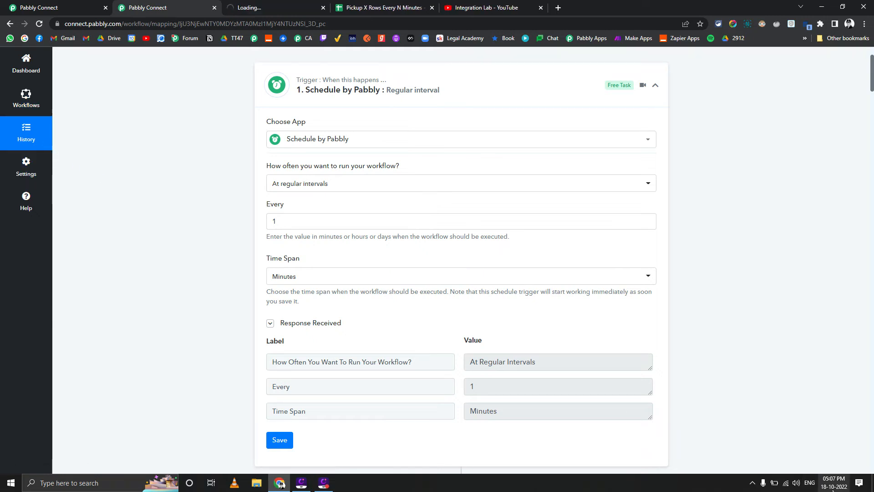
click(251, 5)
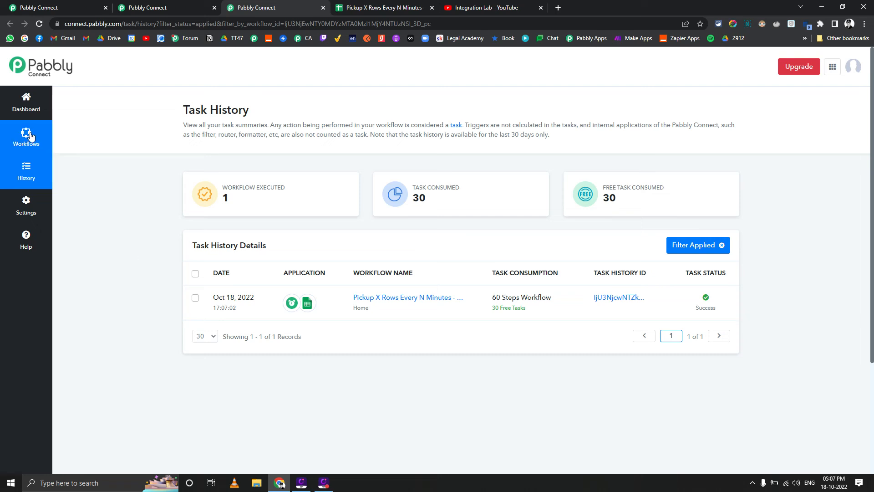
click(40, 24)
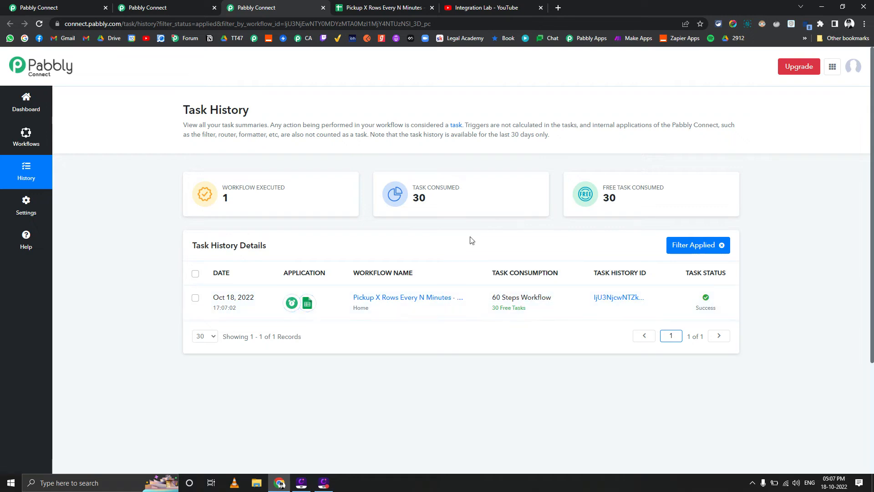
Check the Variables sheet and the system clock, and refresh the task history to look for a new scheduled run
click(175, 8)
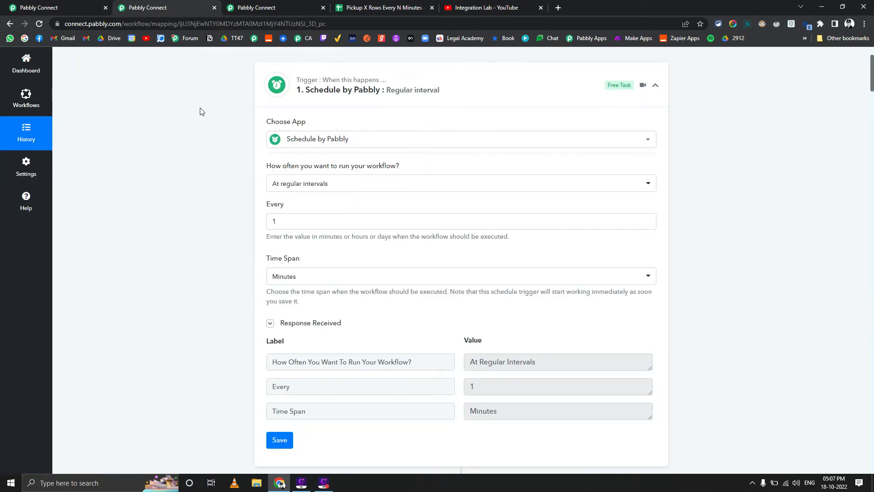
click(377, 6)
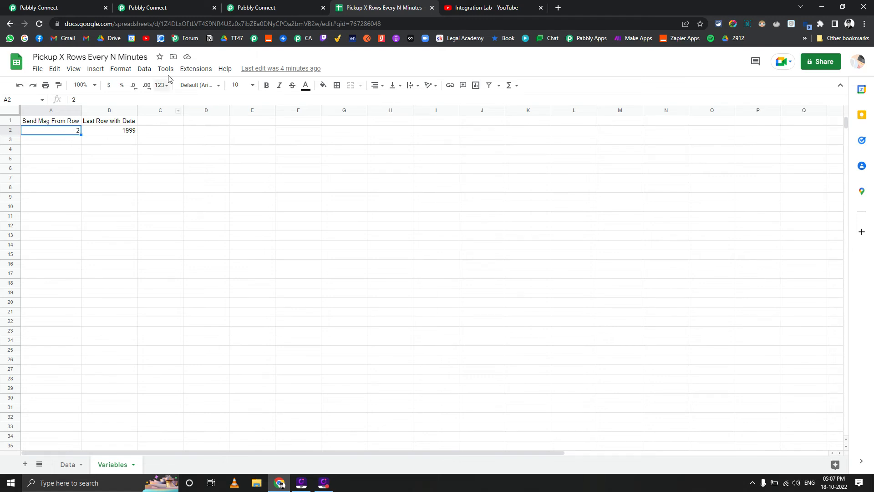
click(240, 4)
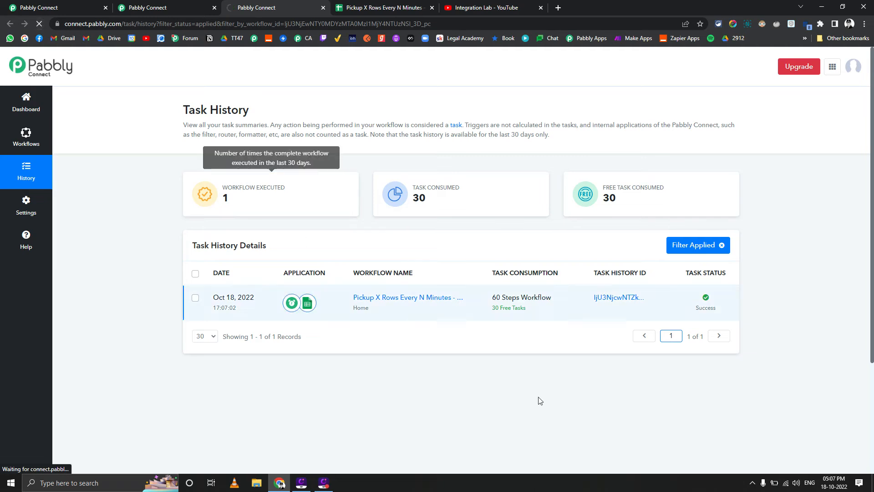
click(834, 483)
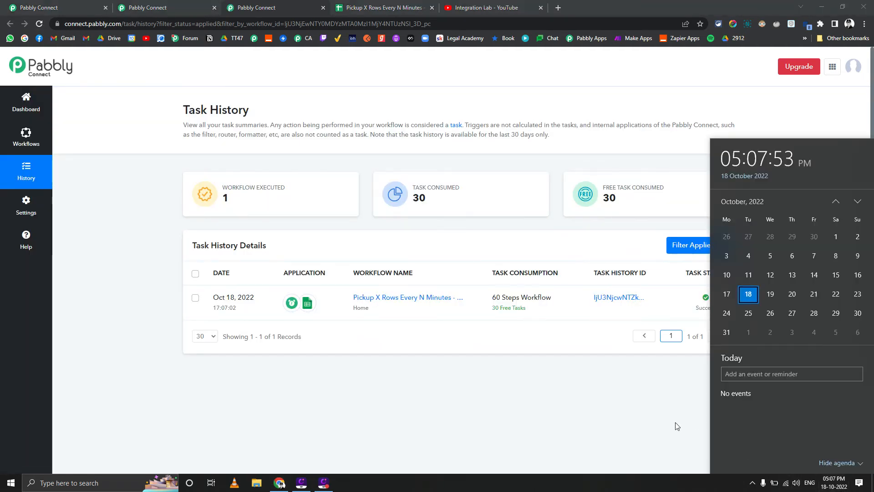
click(608, 411)
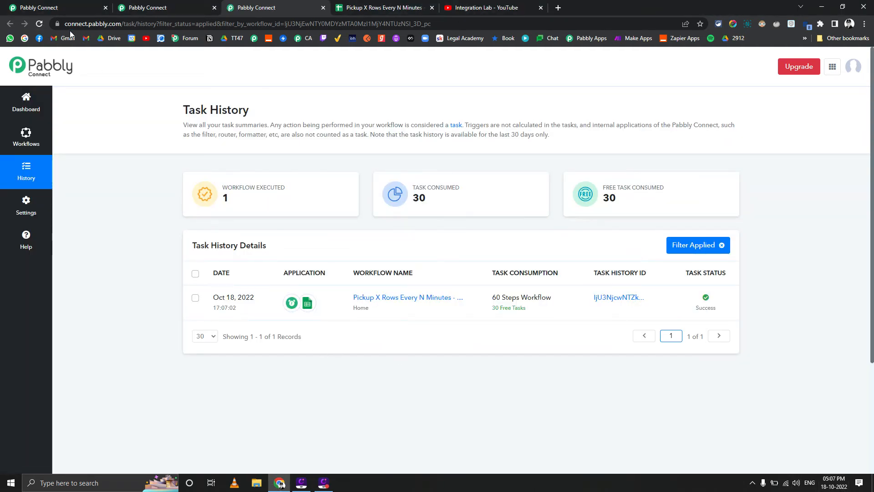
click(39, 24)
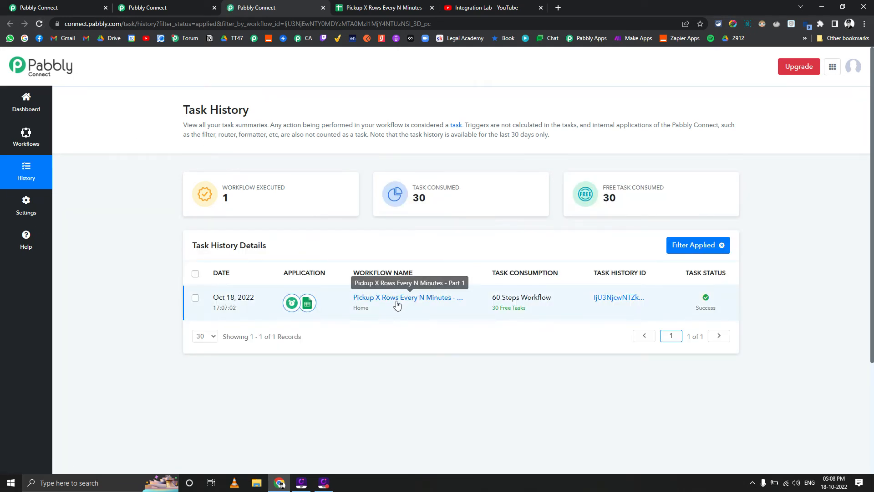
Compare the Part 1 workflow's schedule trigger and task history with the system clock
click(168, 5)
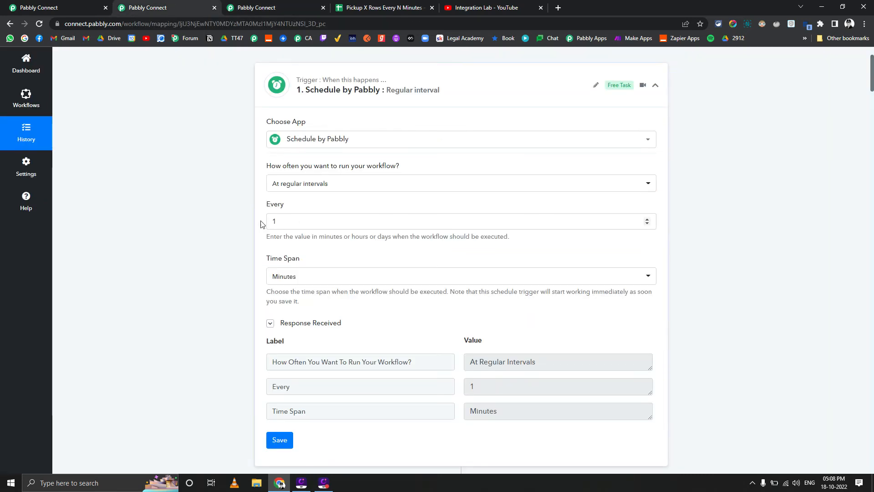
key(ctrl+Tab)
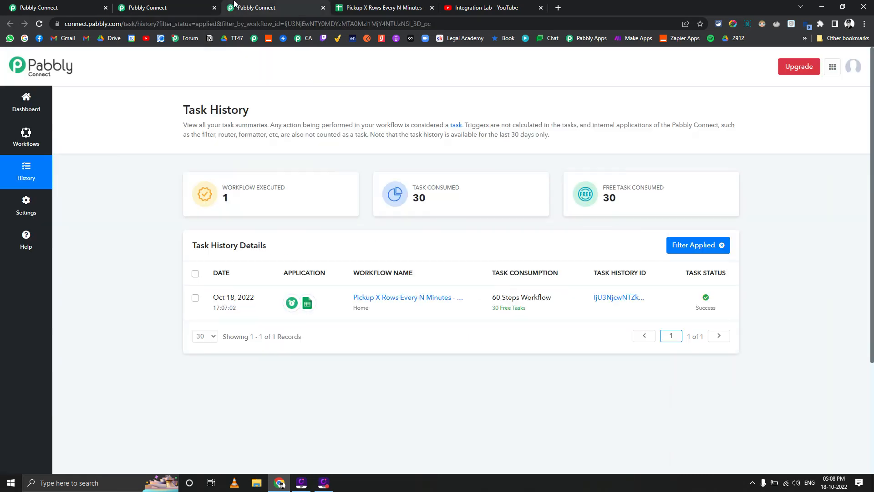
click(833, 484)
Set the time span of the Part 1 workflow's schedule trigger to Days and save the schedule
click(153, 6)
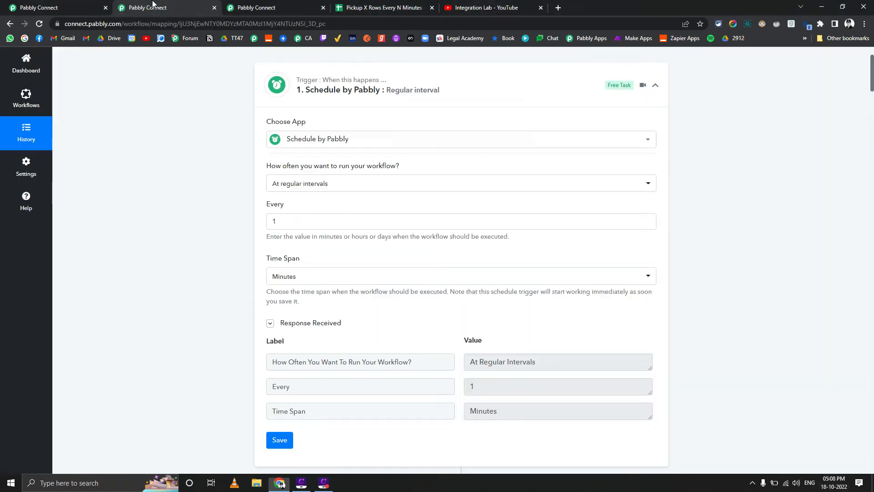
click(294, 279)
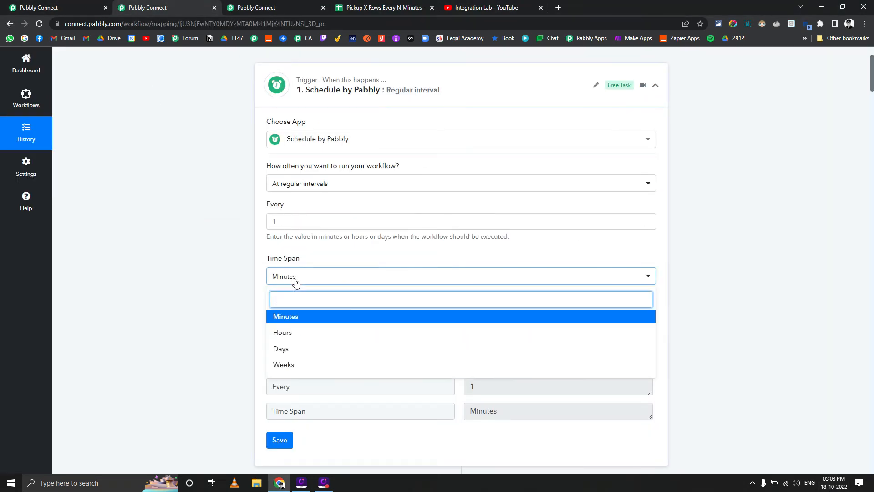
click(281, 349)
scroll(208, 335, down, 2)
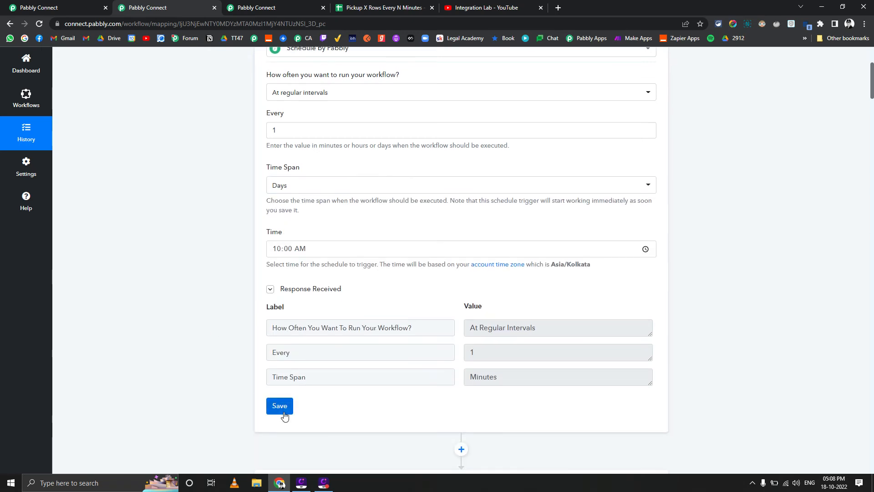
click(283, 412)
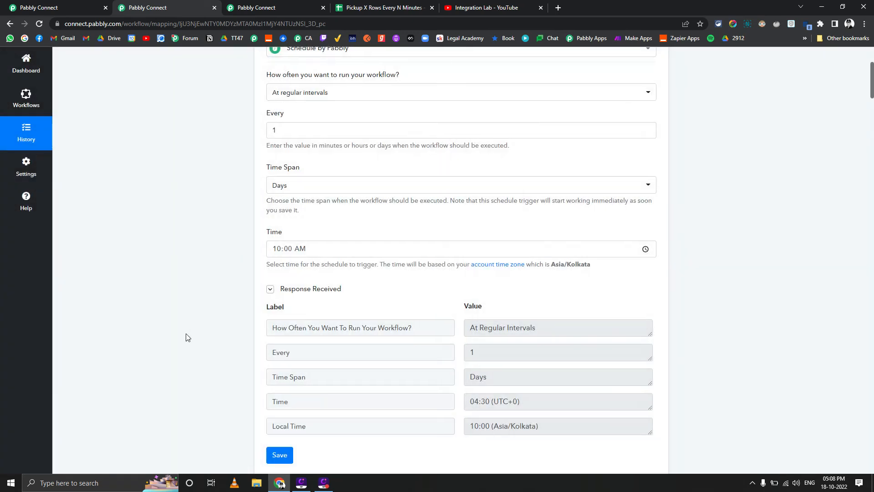
Refresh the Part 1 workflow's task history and open the details of its latest run
click(253, 7)
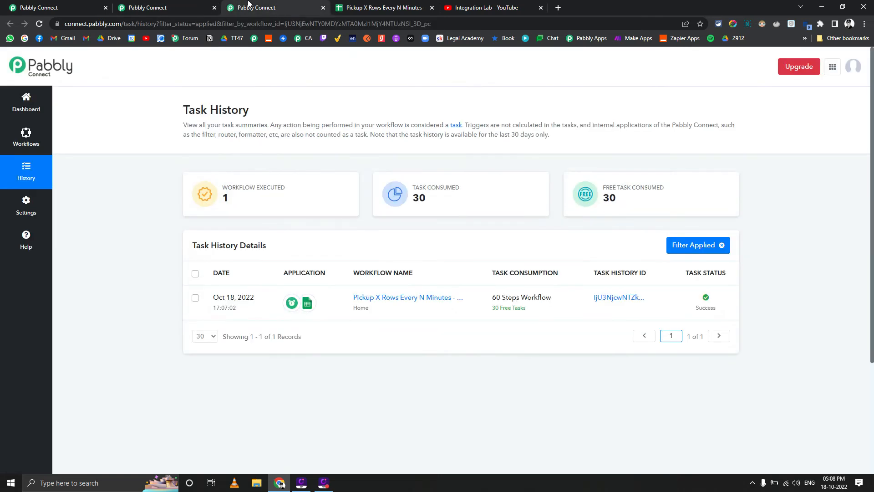
click(39, 24)
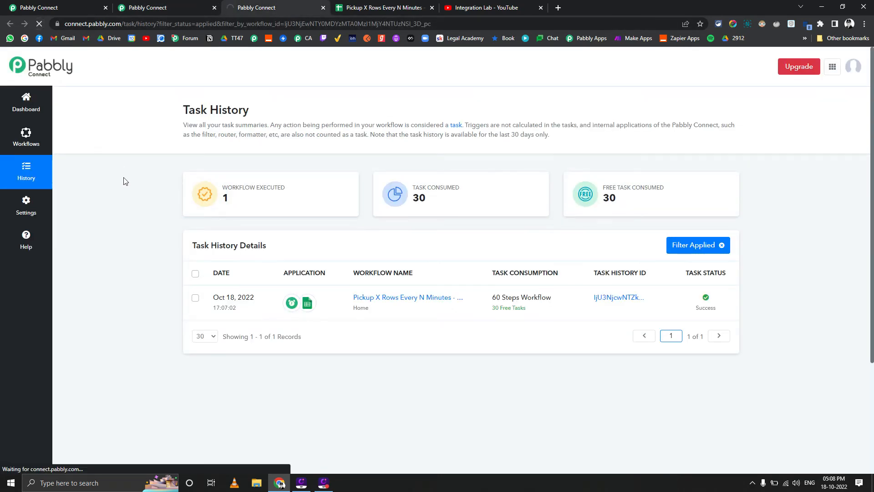
click(612, 302)
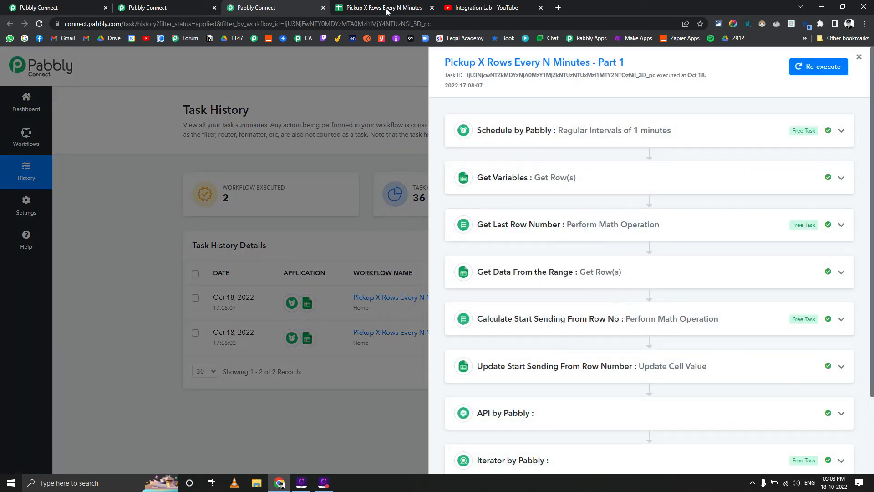
Check the Send Msg From Row and Last Row with Data values in the Variables sheet
click(384, 10)
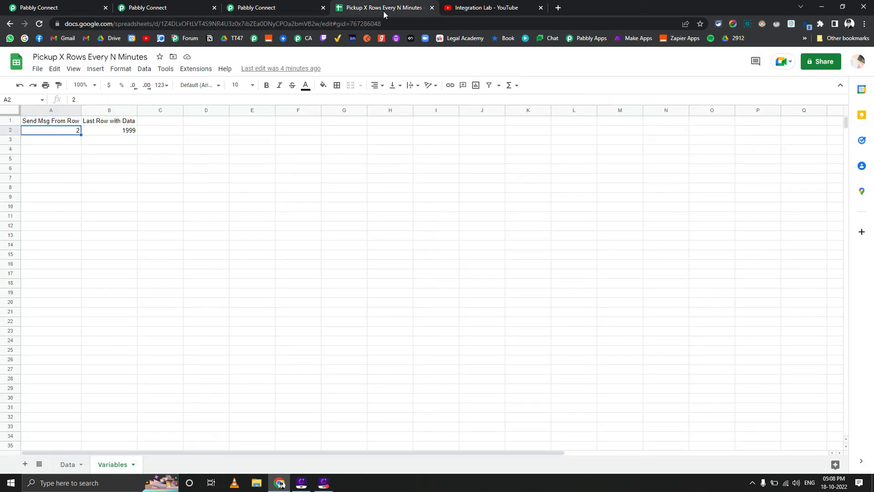
click(91, 130)
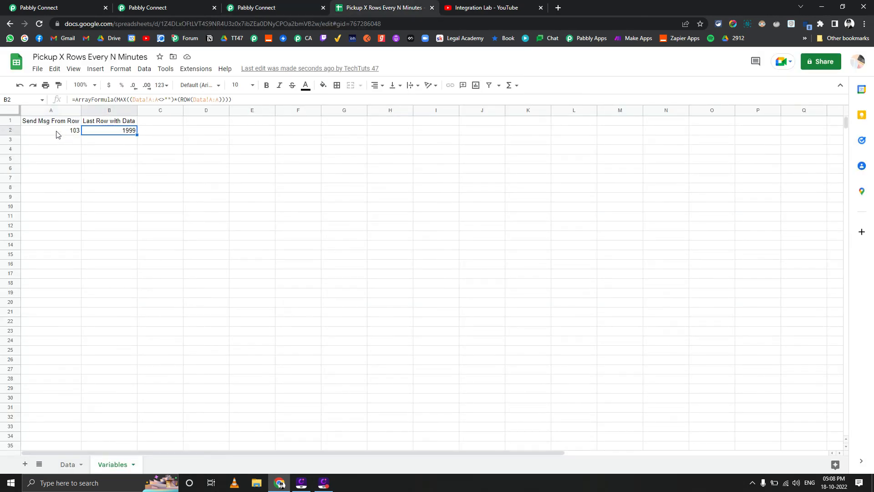
click(57, 132)
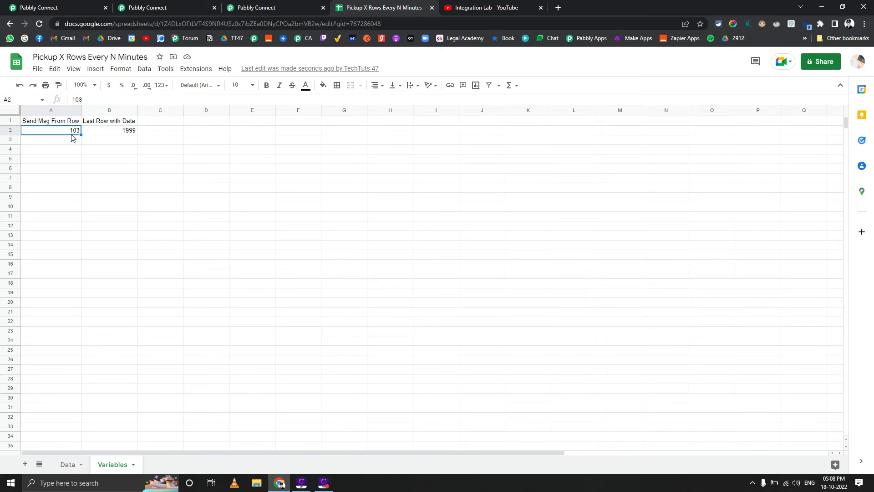
Open the Part 2 workflow's task history and examine the Filter by Pabbly step's output data in its latest run
click(146, 7)
click(68, 3)
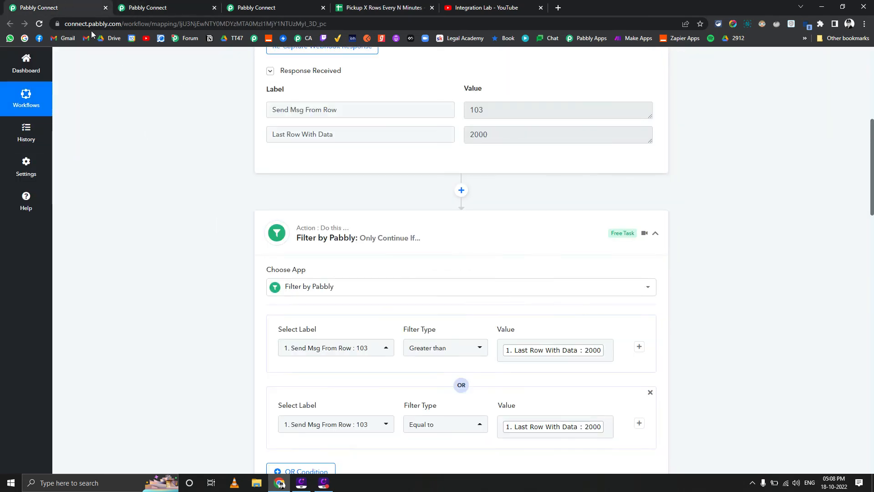
click(27, 132)
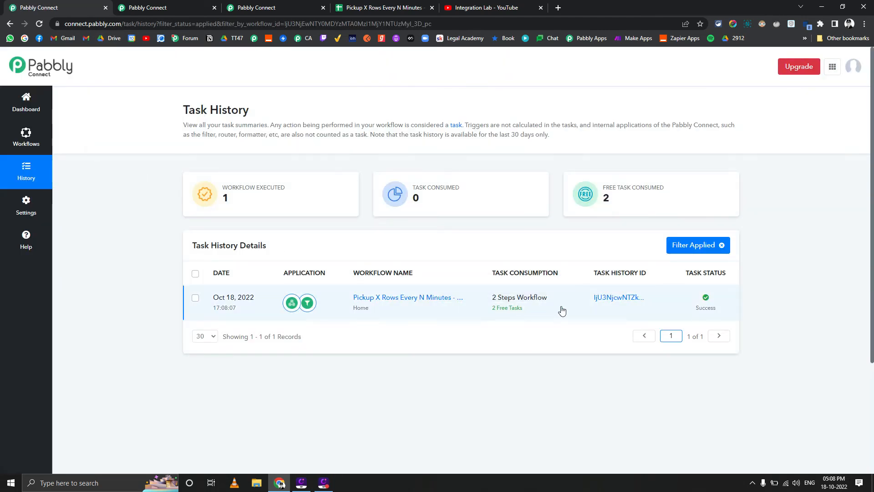
click(592, 299)
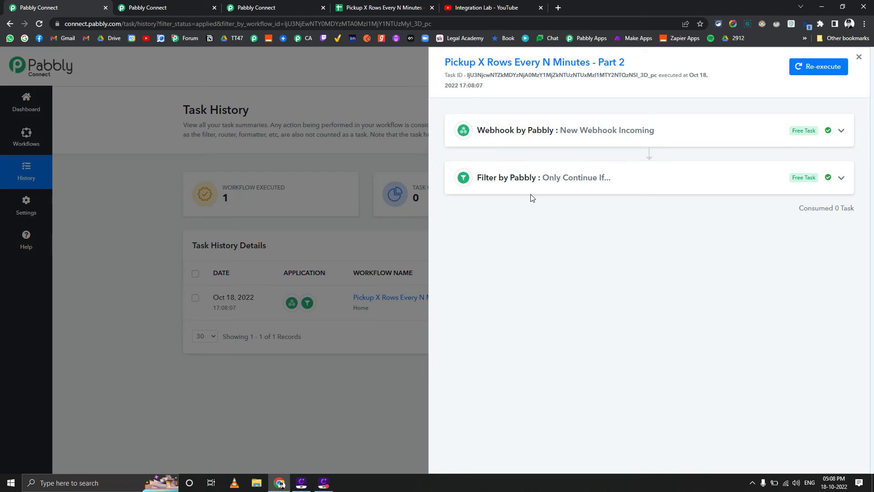
click(529, 179)
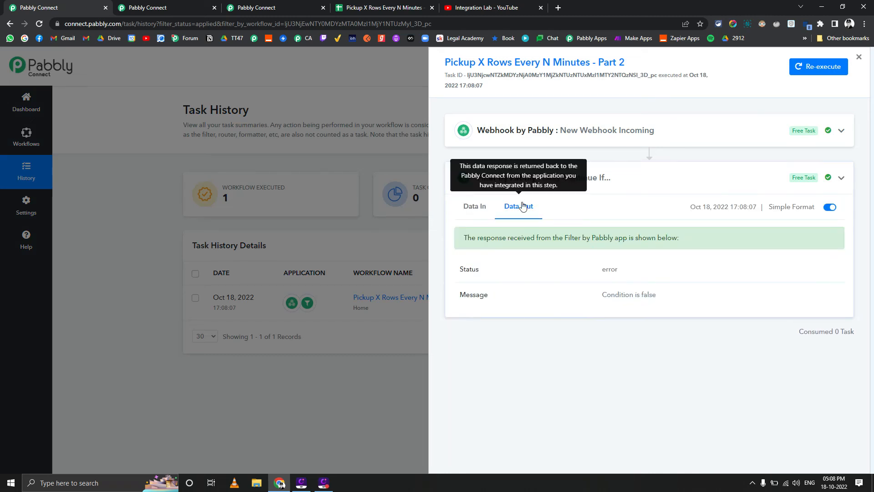
Review the Part 1 workflow from its schedule trigger to the final text formatter action, and switch to the Integration Lab YouTube channel
click(137, 6)
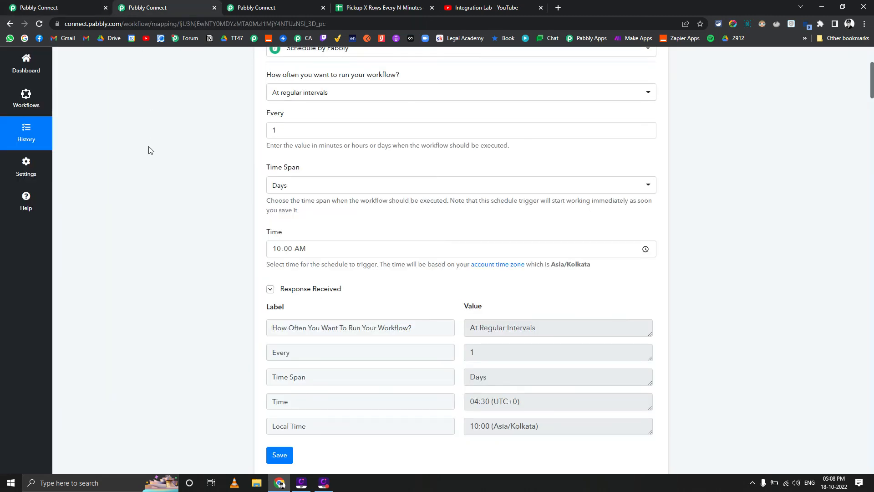
scroll(150, 150, up, 4)
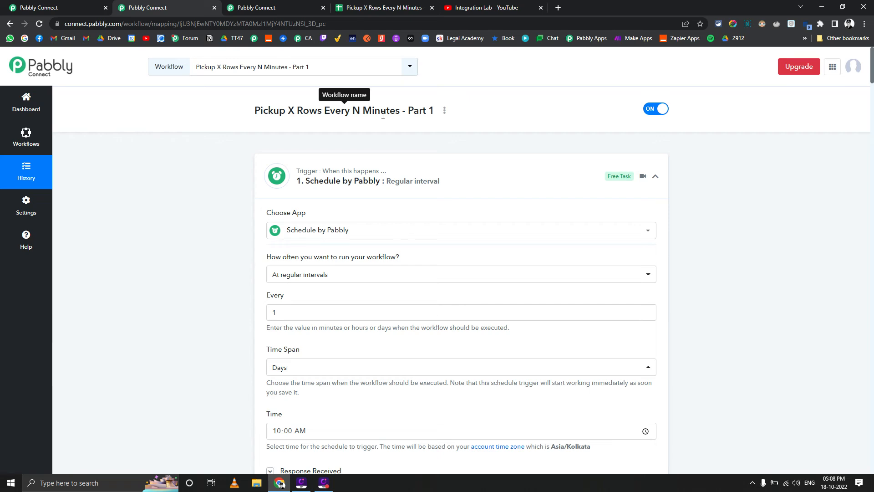
scroll(189, 159, down, 20)
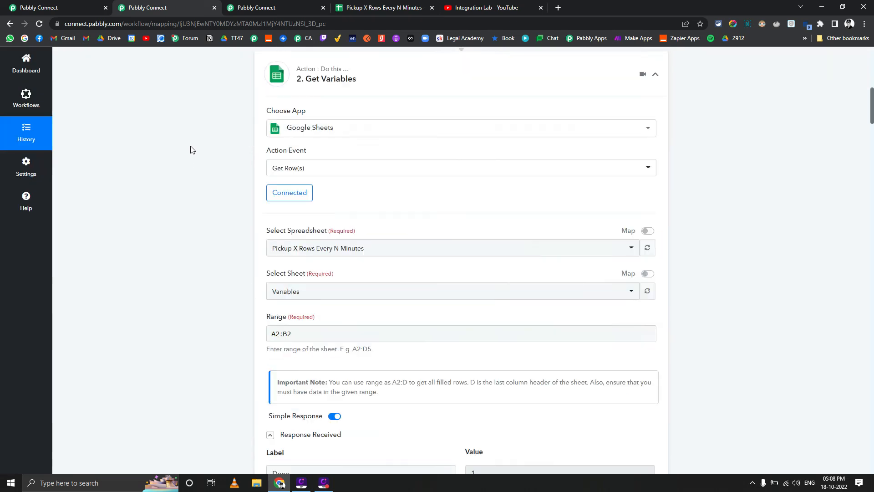
scroll(191, 153, down, 20)
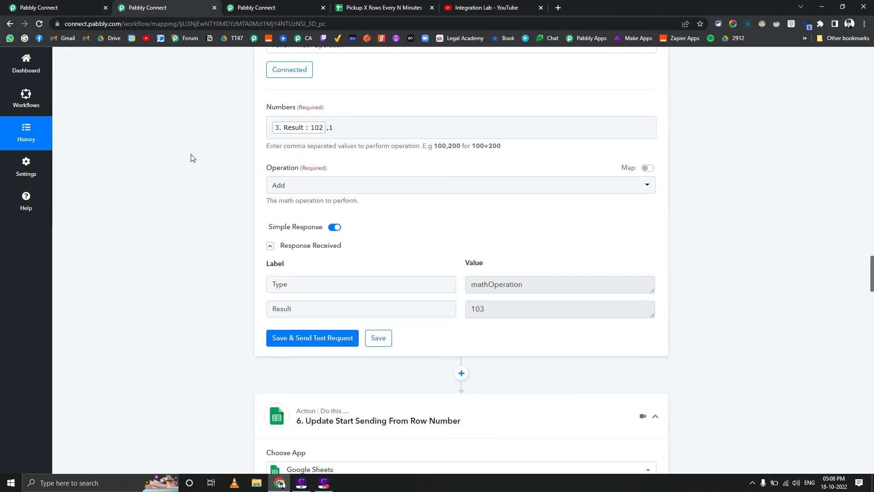
scroll(190, 160, down, 20)
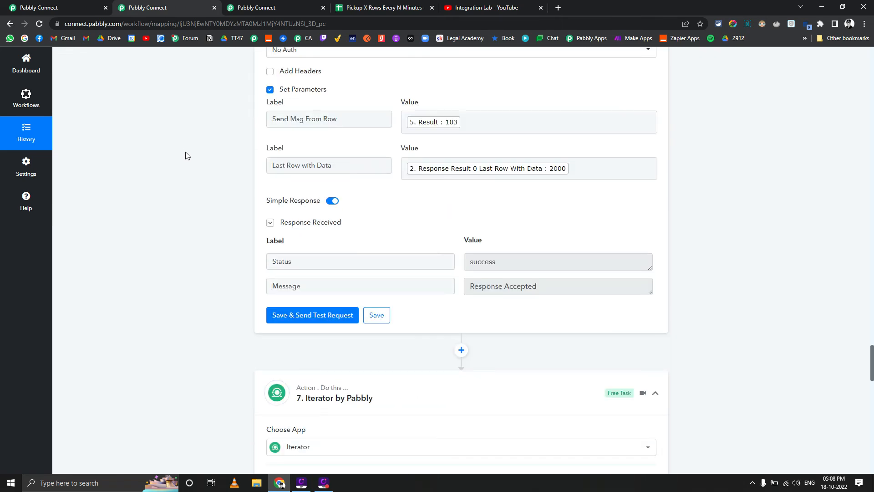
scroll(185, 160, down, 10)
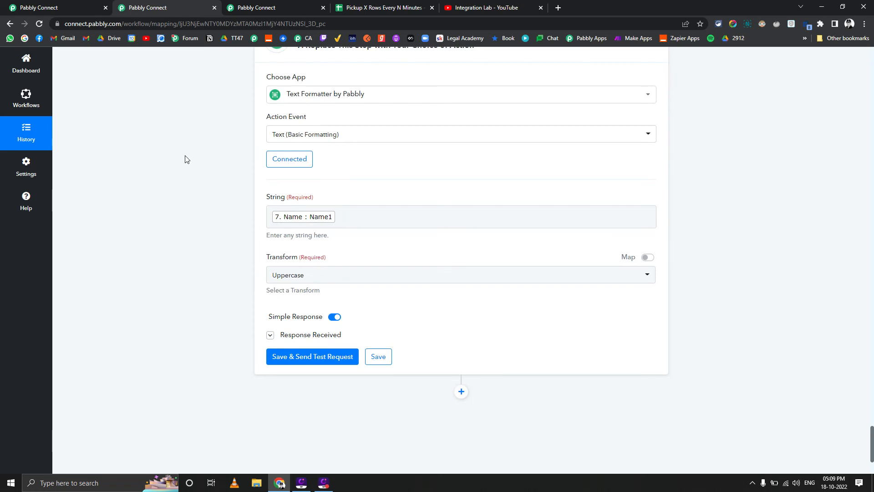
drag(872, 427, 873, 45)
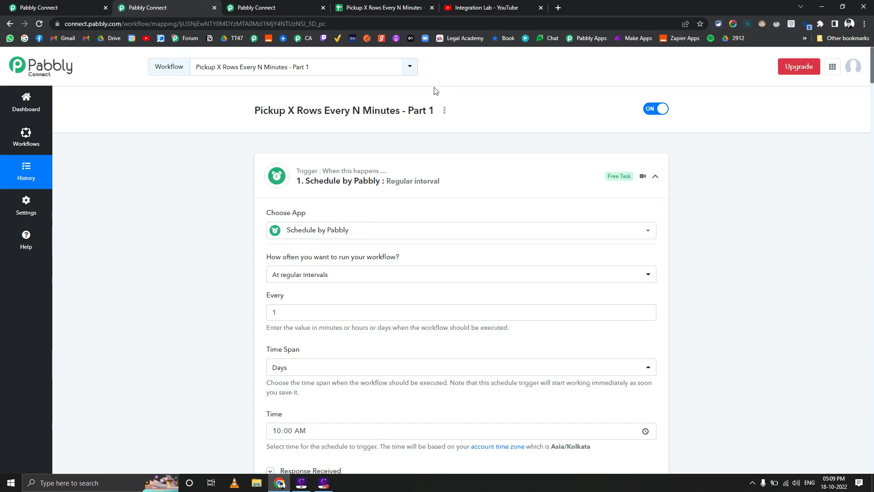
click(475, 4)
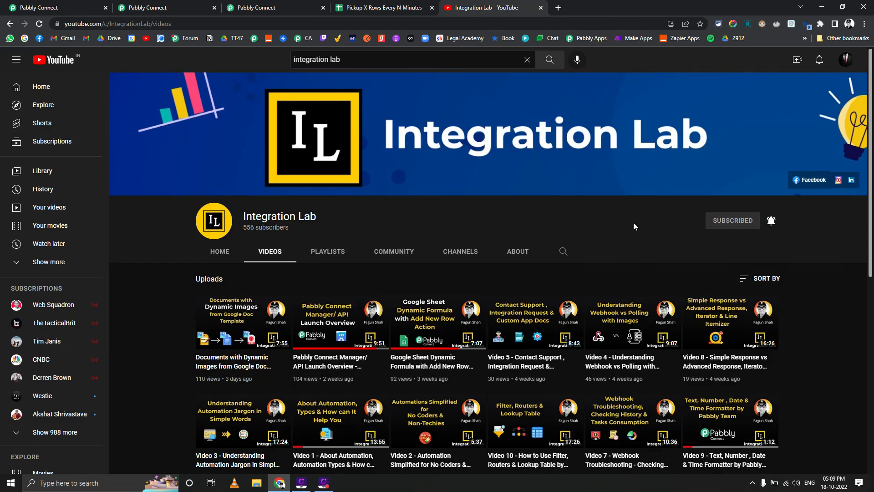